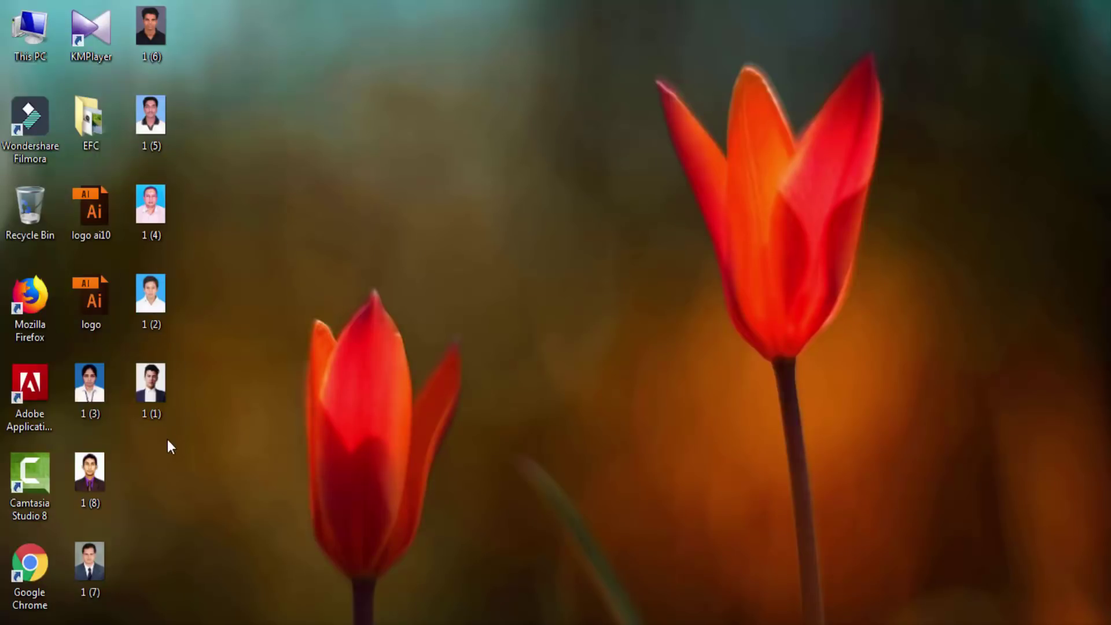
Bring Photoshop forward and open the desktop portrait 1 (1).jpg through the Open dialog
drag(194, 502, 120, 1)
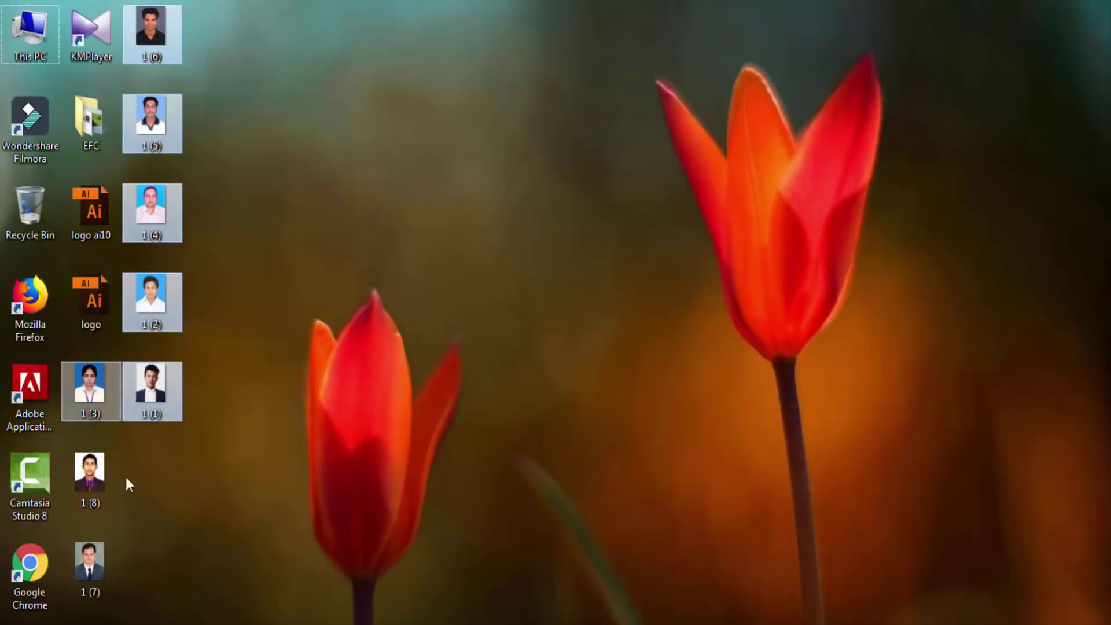
drag(122, 530, 65, 382)
double_click(89, 561)
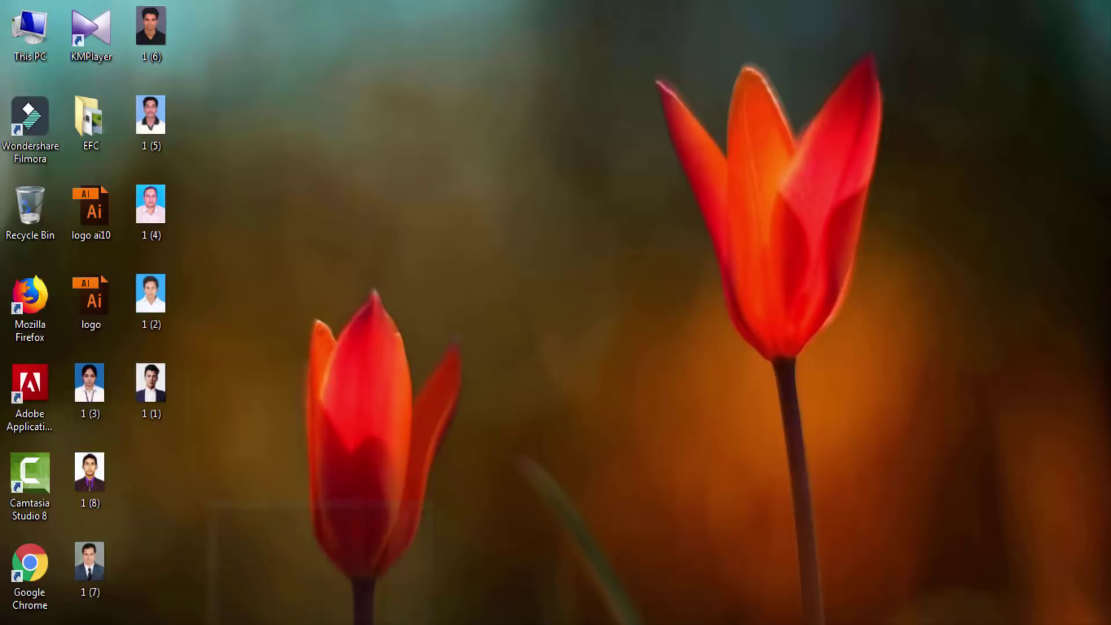
double_click(407, 300)
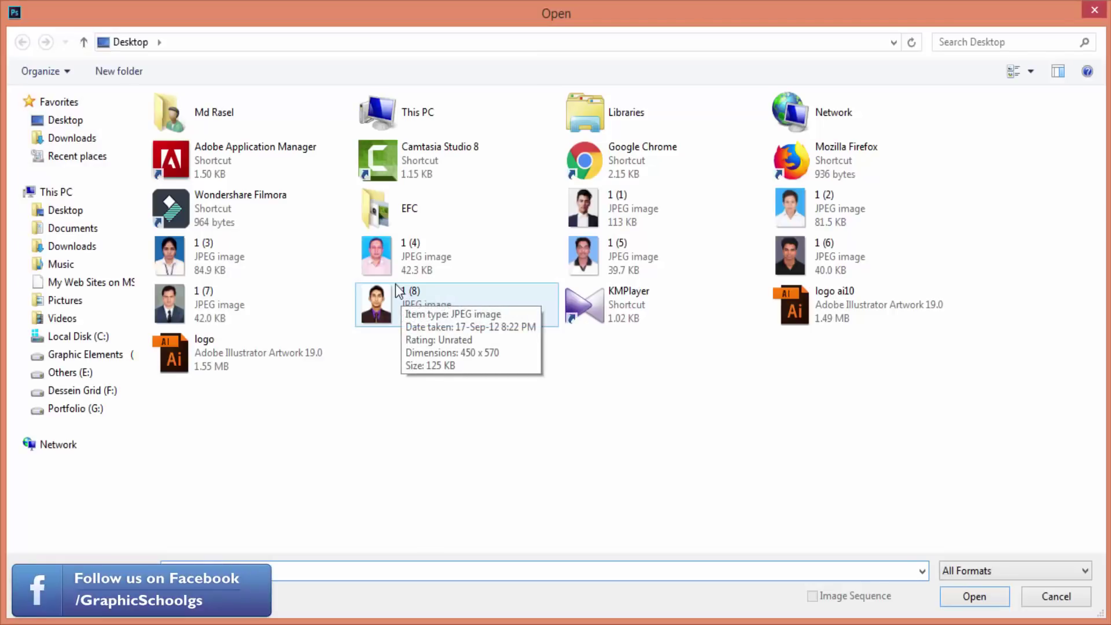
click(585, 188)
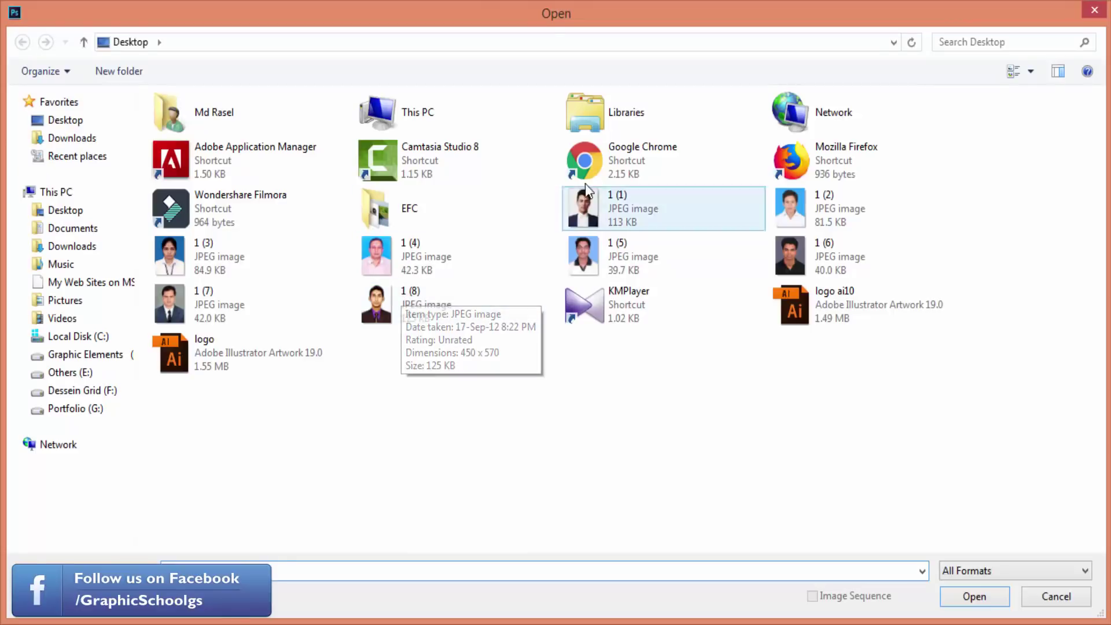
double_click(604, 208)
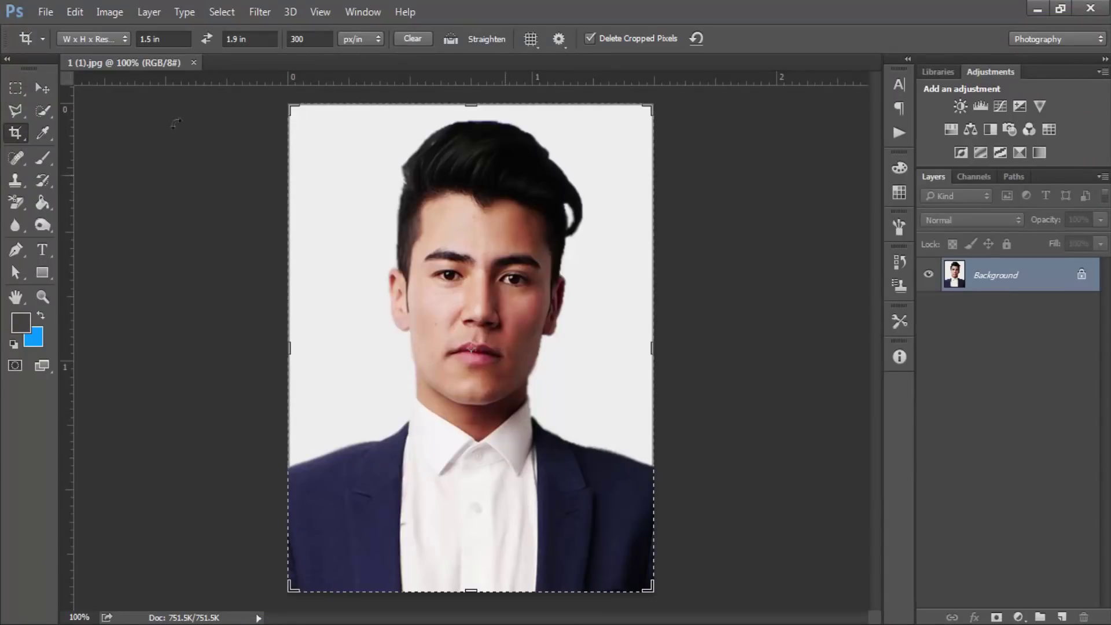
Select the Move tool and show the Actions panel from the Window menu
click(40, 90)
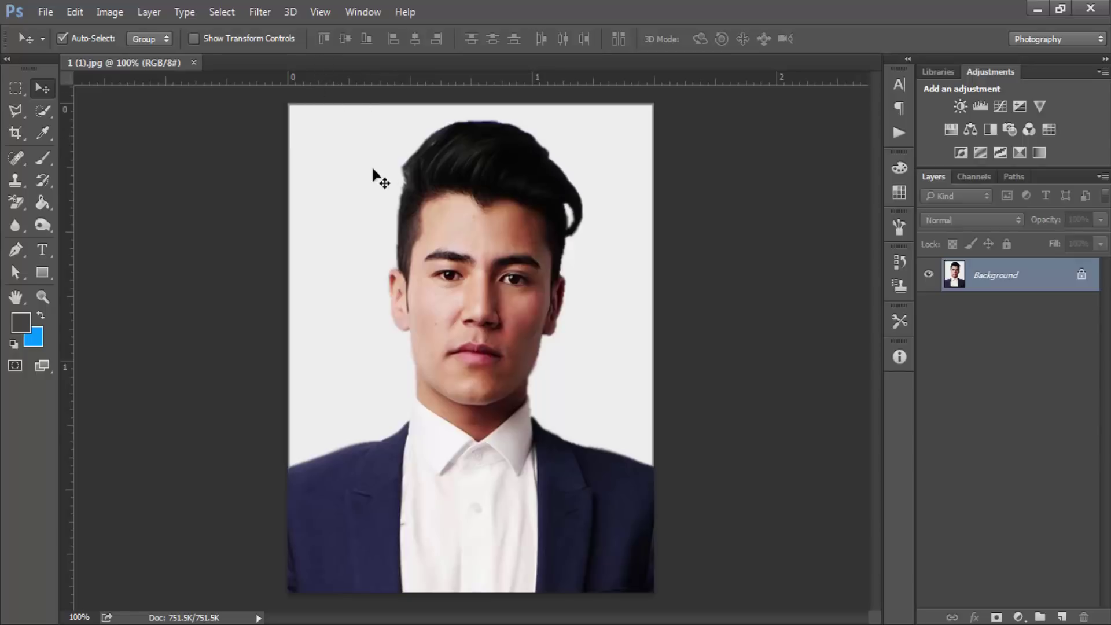
click(358, 8)
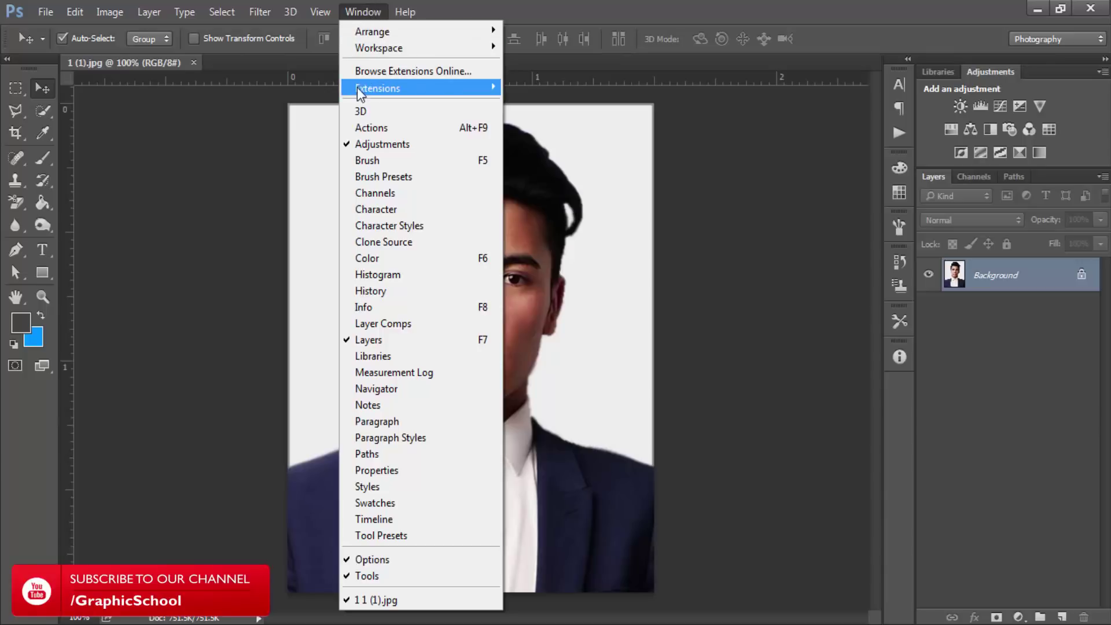
click(365, 12)
click(365, 12)
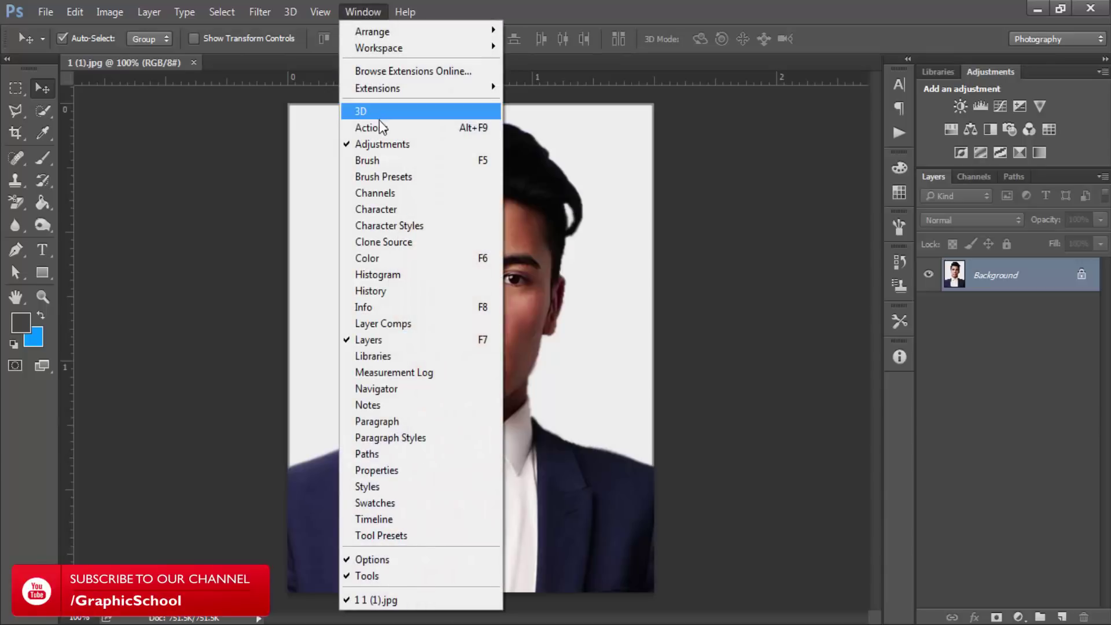
click(379, 119)
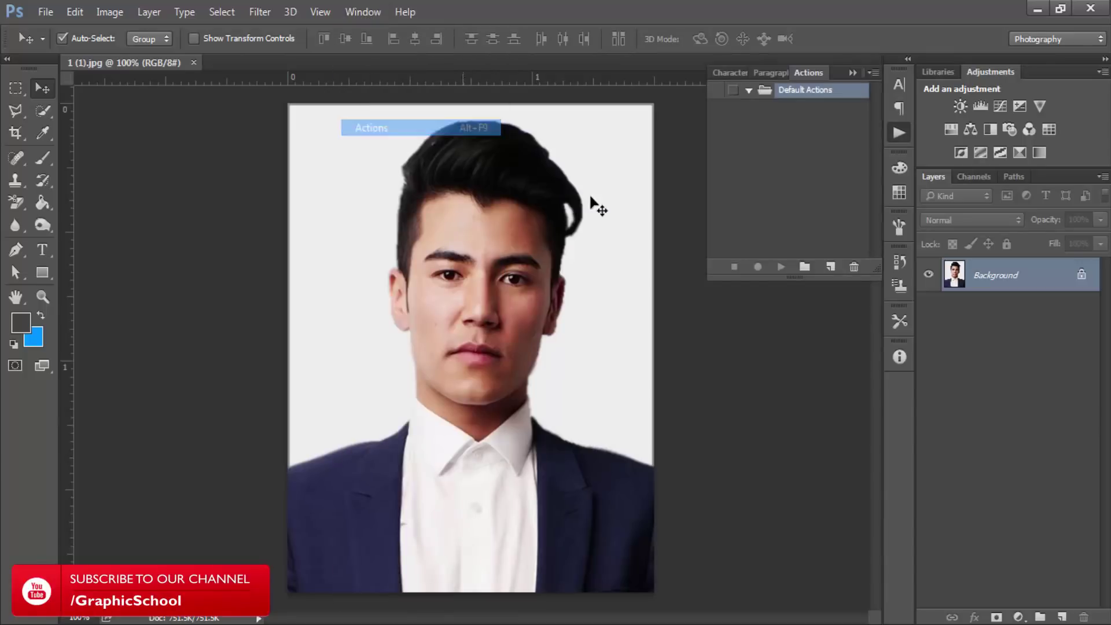
Create action 'Passport p' in Default Actions with shortcut Shift+F2 and begin recording
click(831, 266)
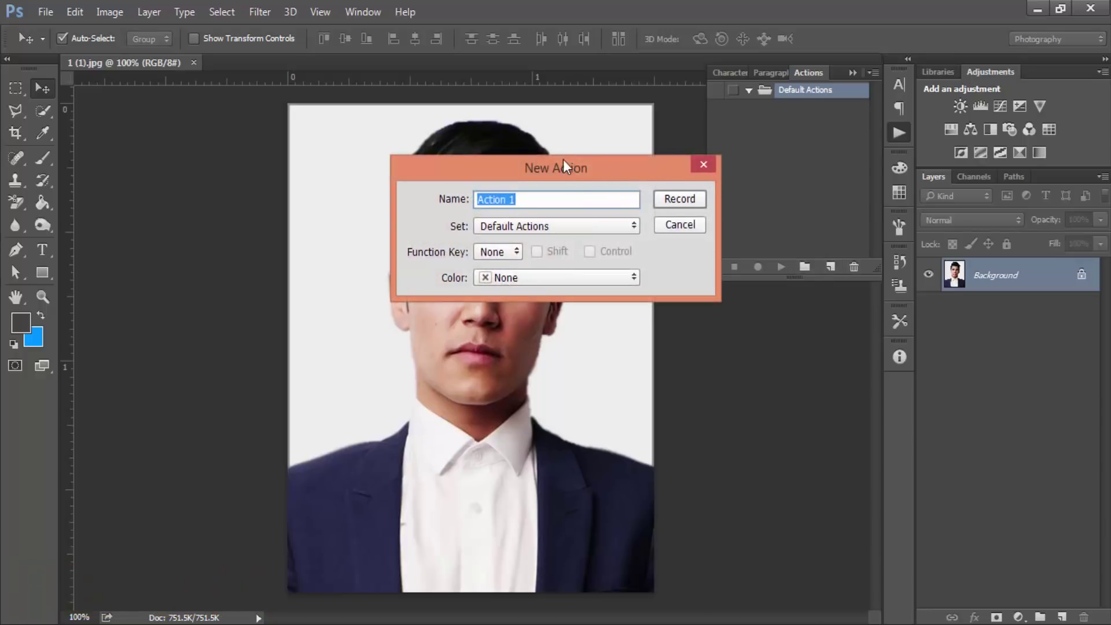
drag(566, 164, 800, 145)
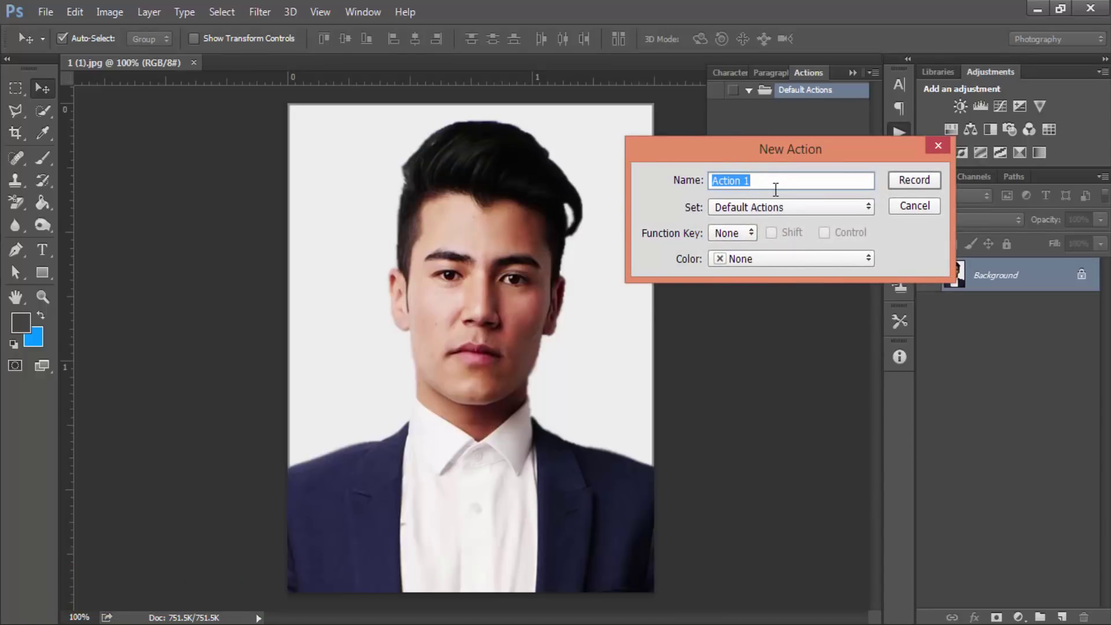
text(Passport p)
click(769, 208)
click(747, 219)
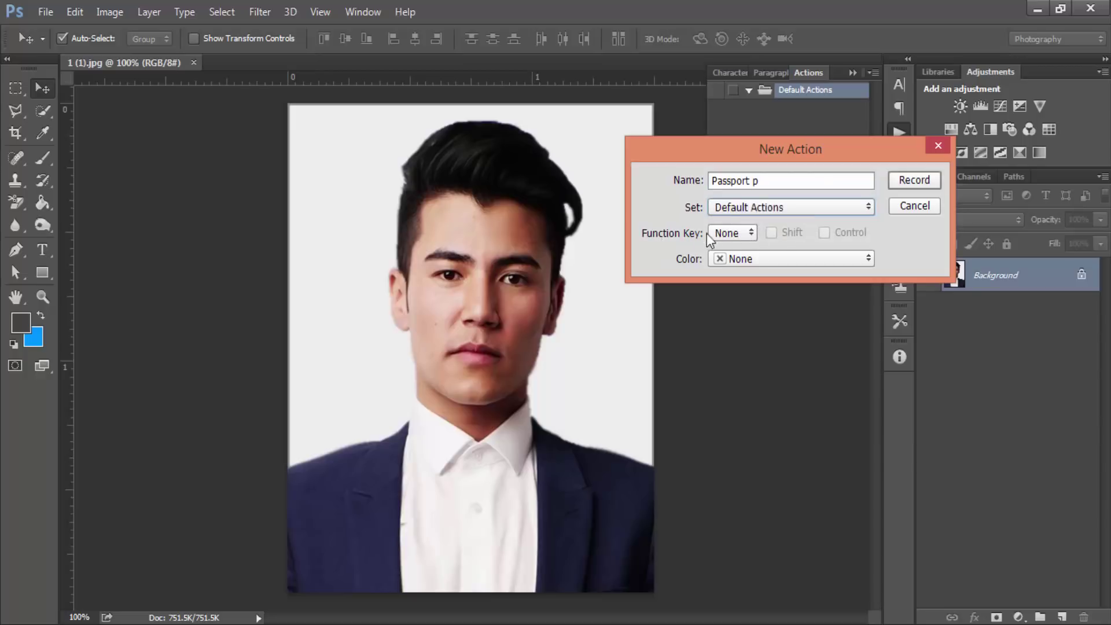
click(738, 238)
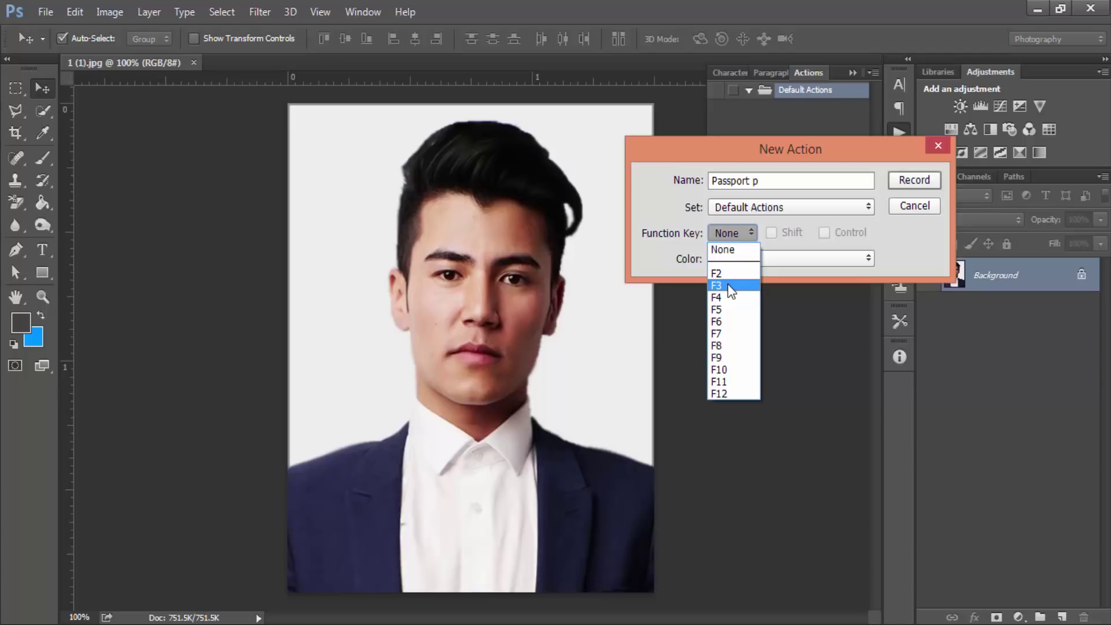
click(720, 273)
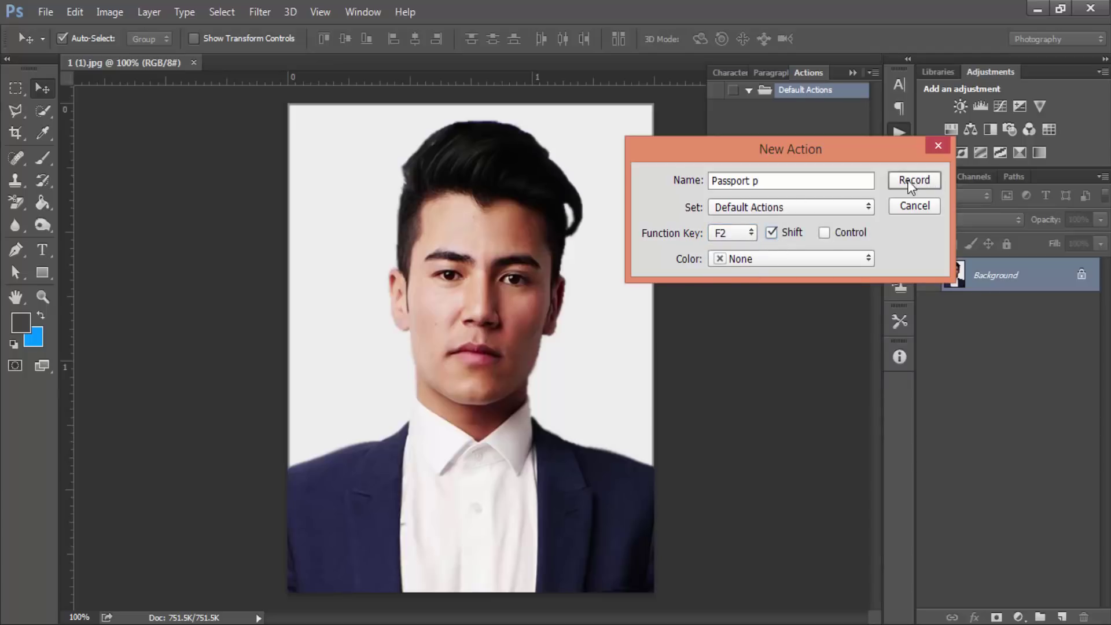
click(924, 179)
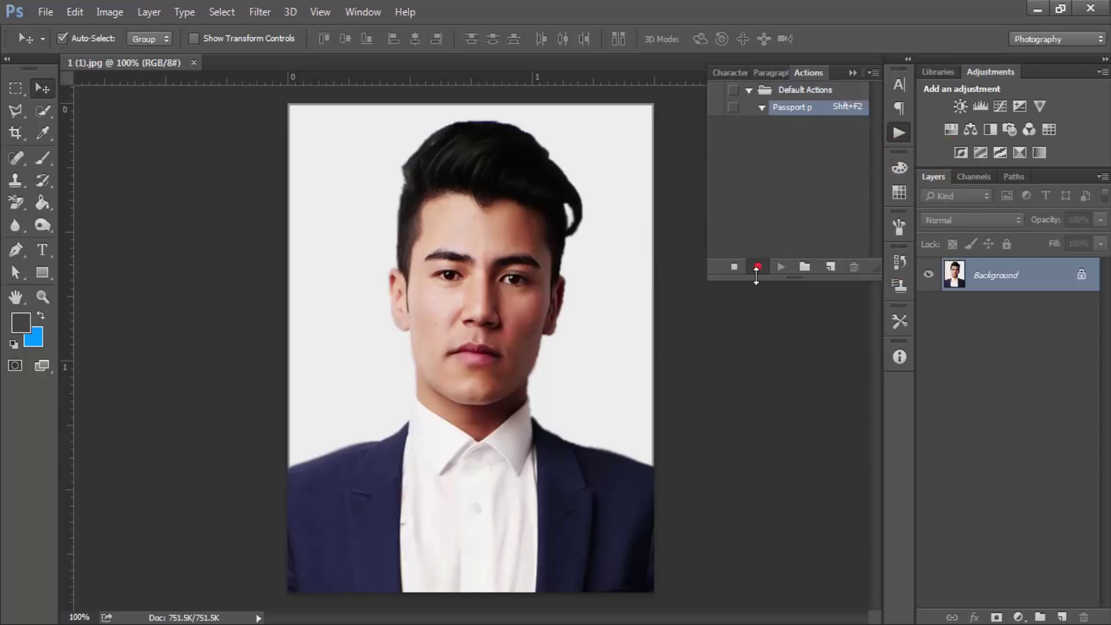
Crop the portrait to 1.5 × 1.9 in at 300 px/in
click(16, 133)
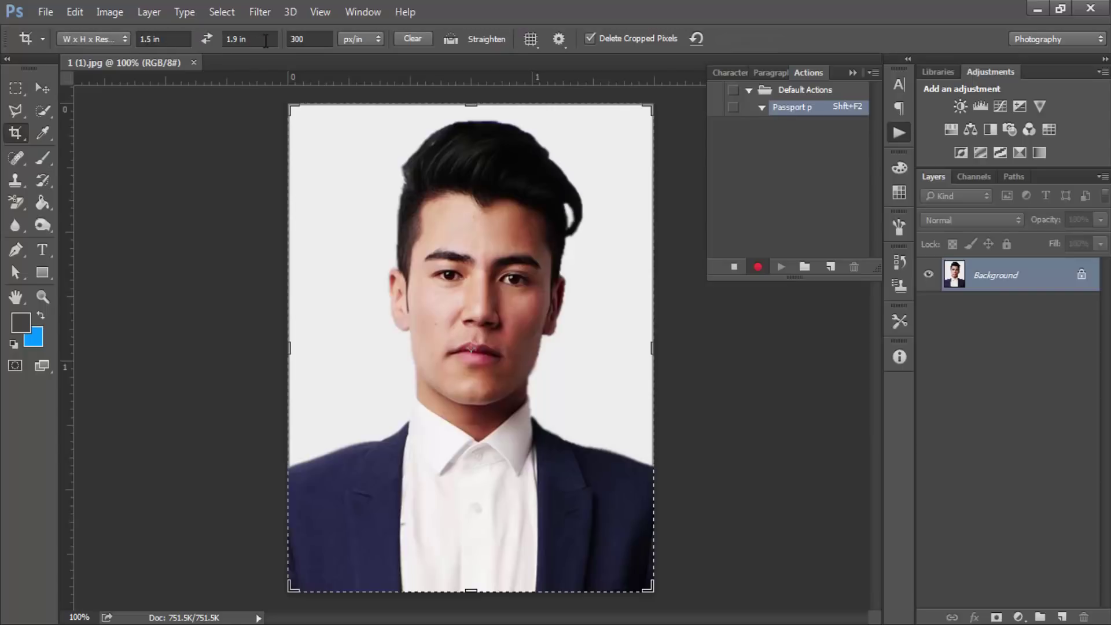
double_click(534, 296)
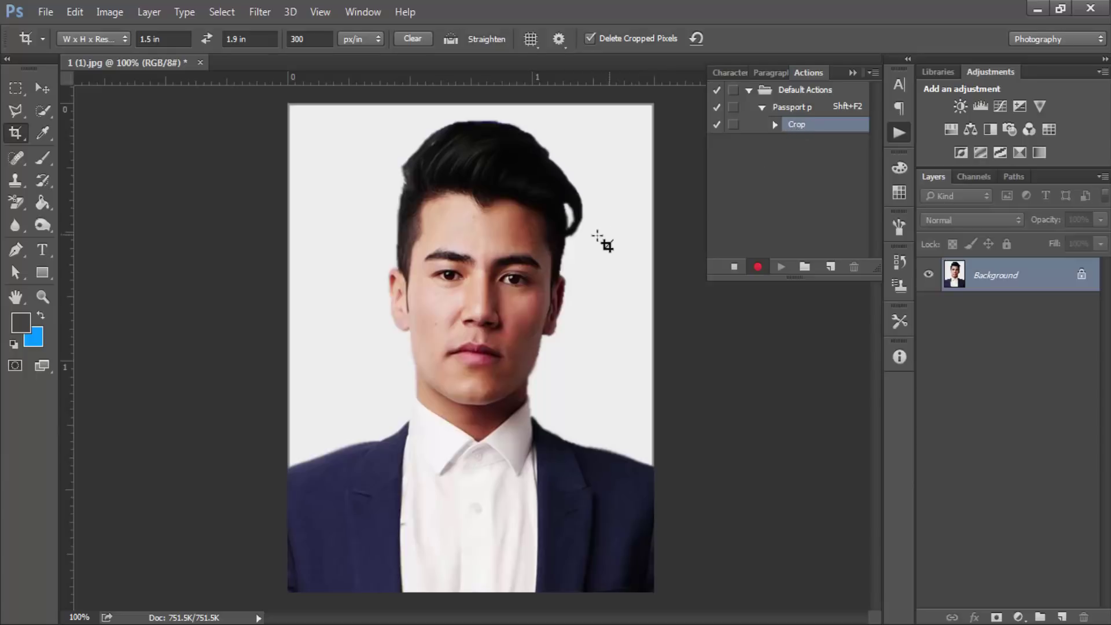
click(42, 88)
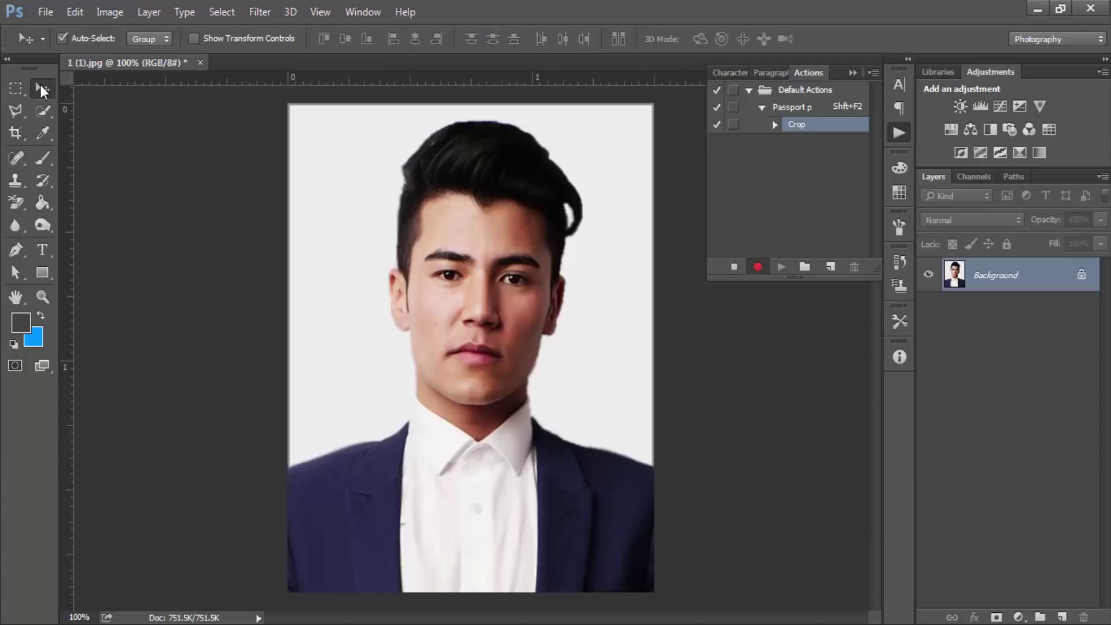
Add a 2 px near-black inside stroke around the whole photo, then select all
click(16, 89)
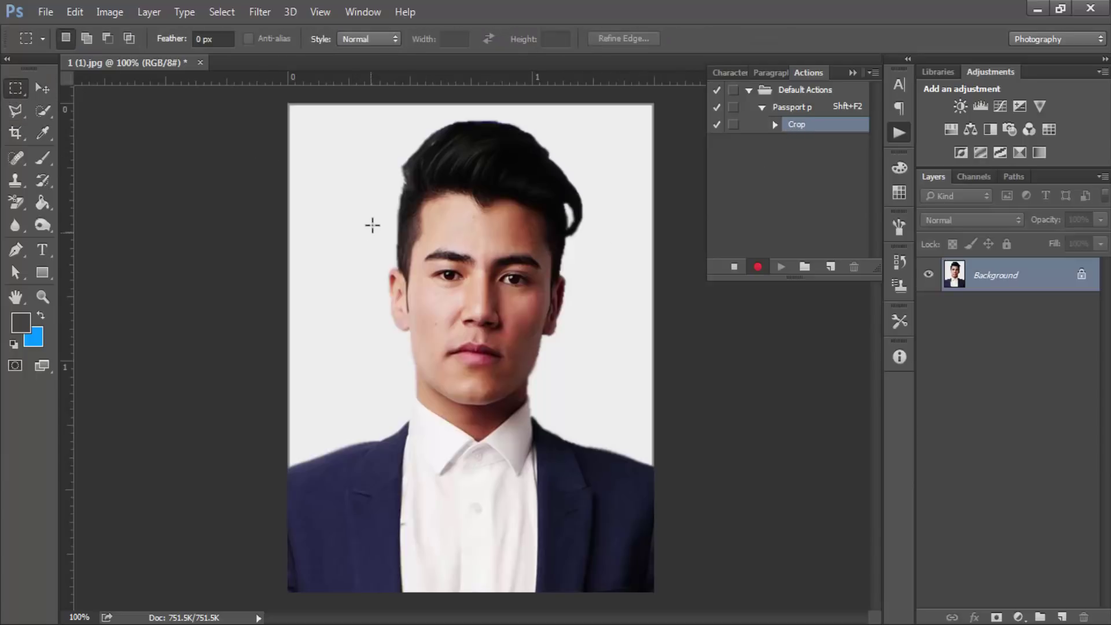
drag(287, 105, 657, 593)
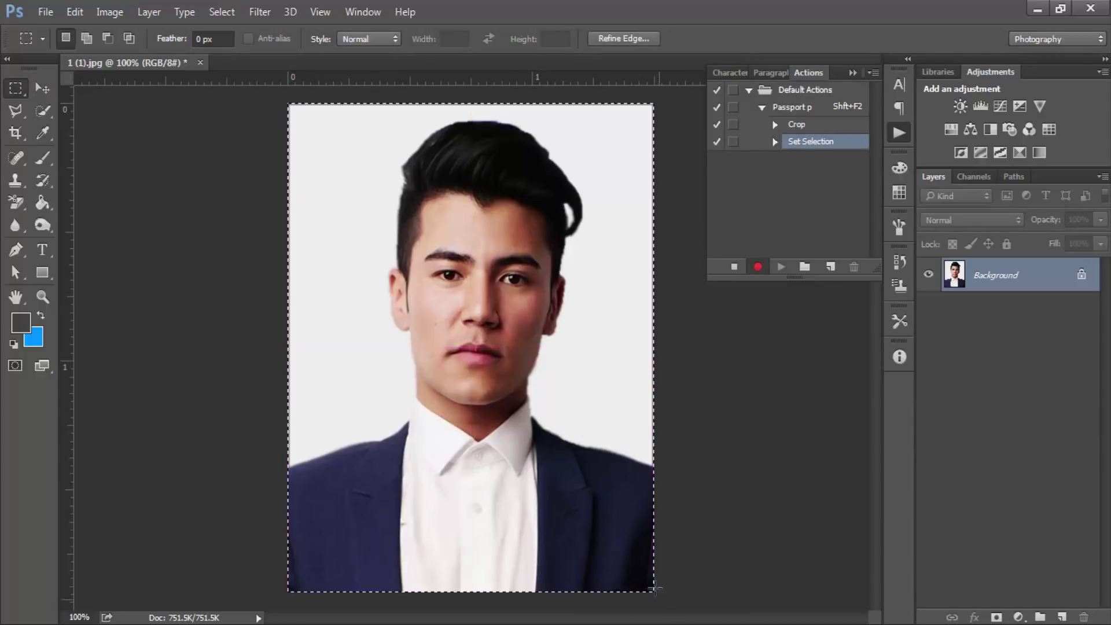
right_click(347, 134)
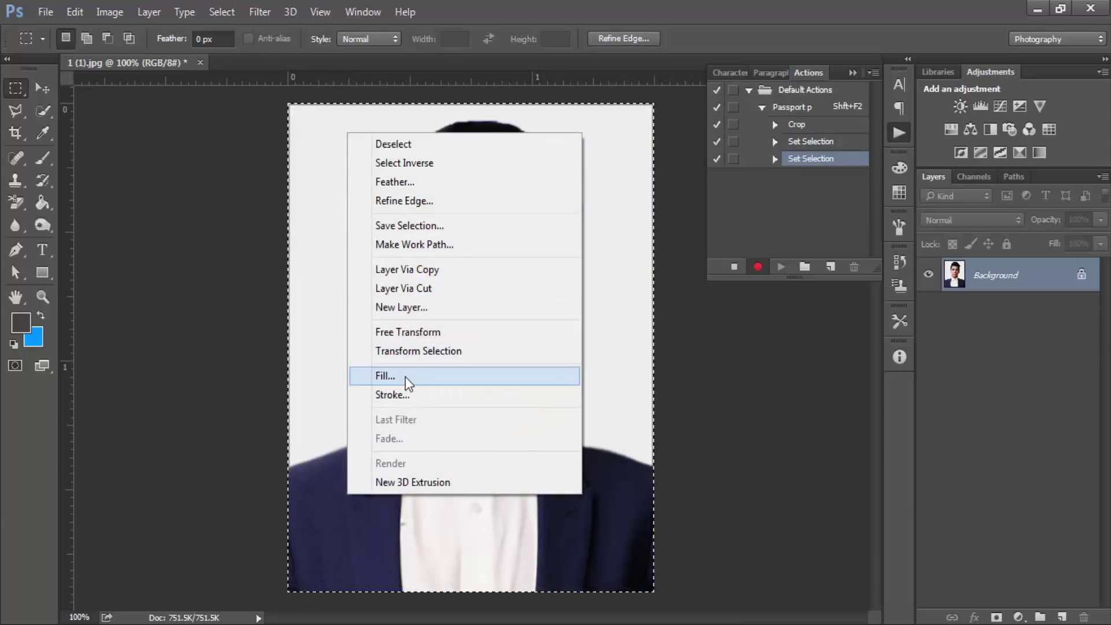
click(405, 394)
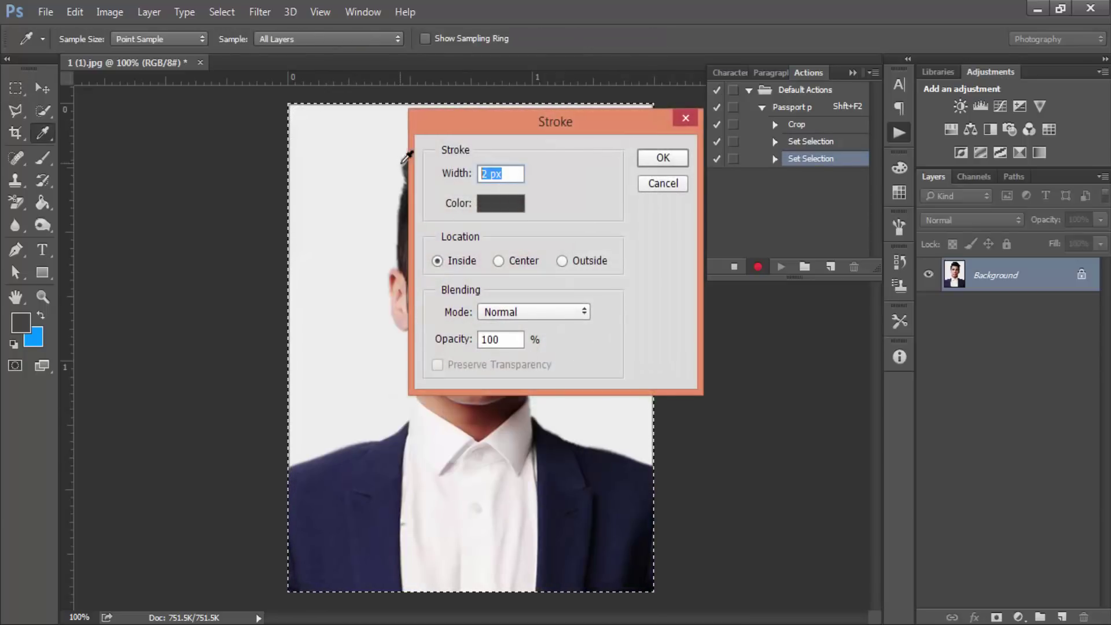
click(512, 205)
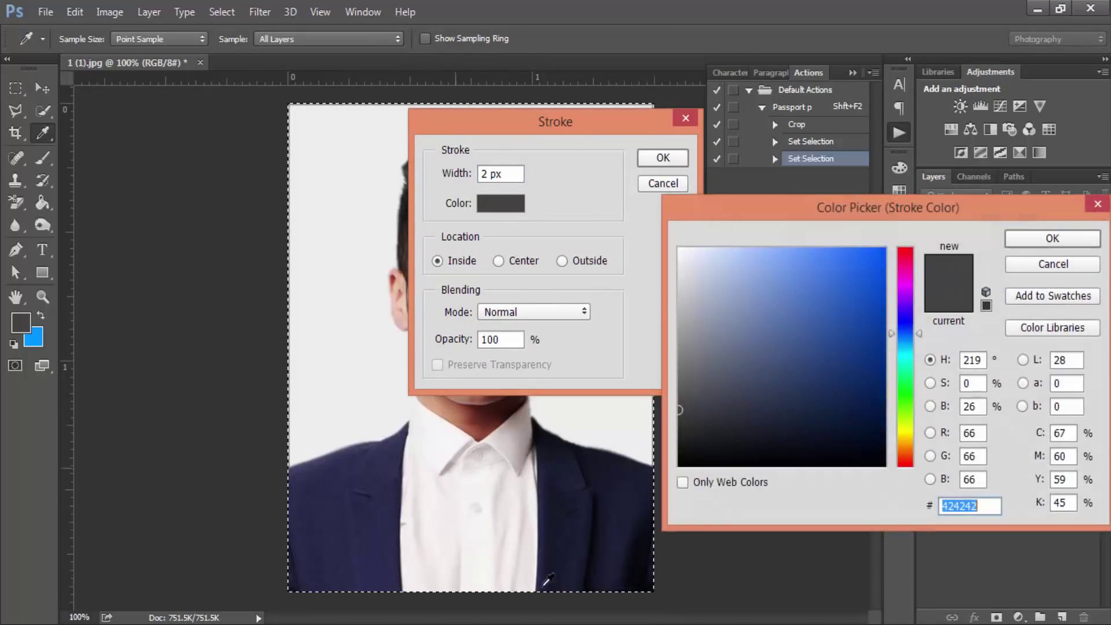
click(674, 459)
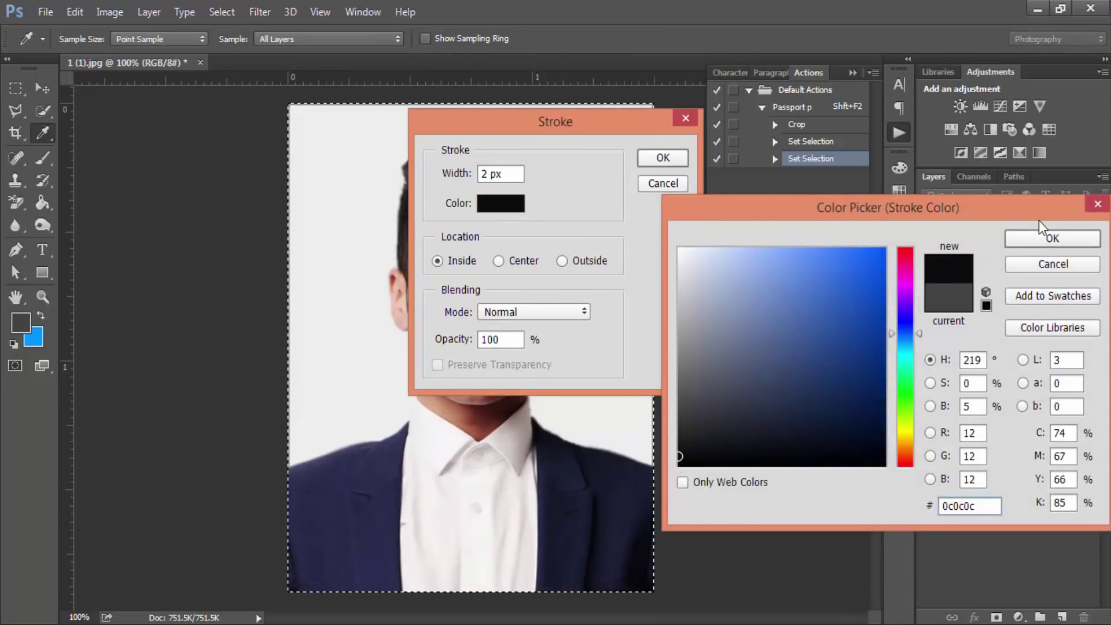
click(1049, 237)
click(663, 159)
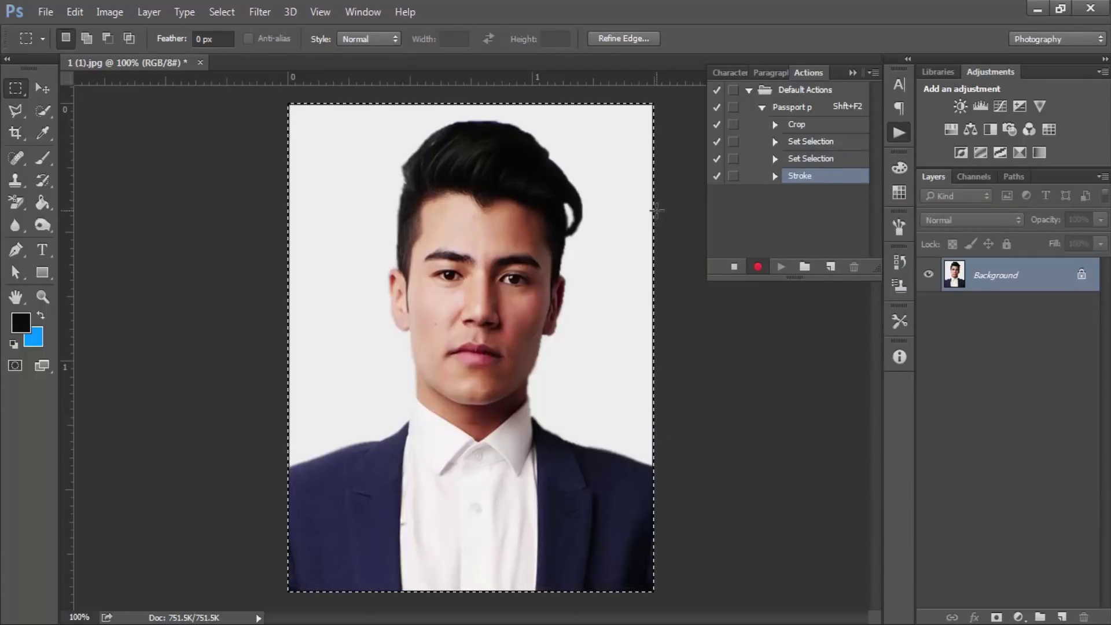
key(ctrl+a)
Copy the bordered photo after unlocking the background into a normal layer
key(ctrl+c)
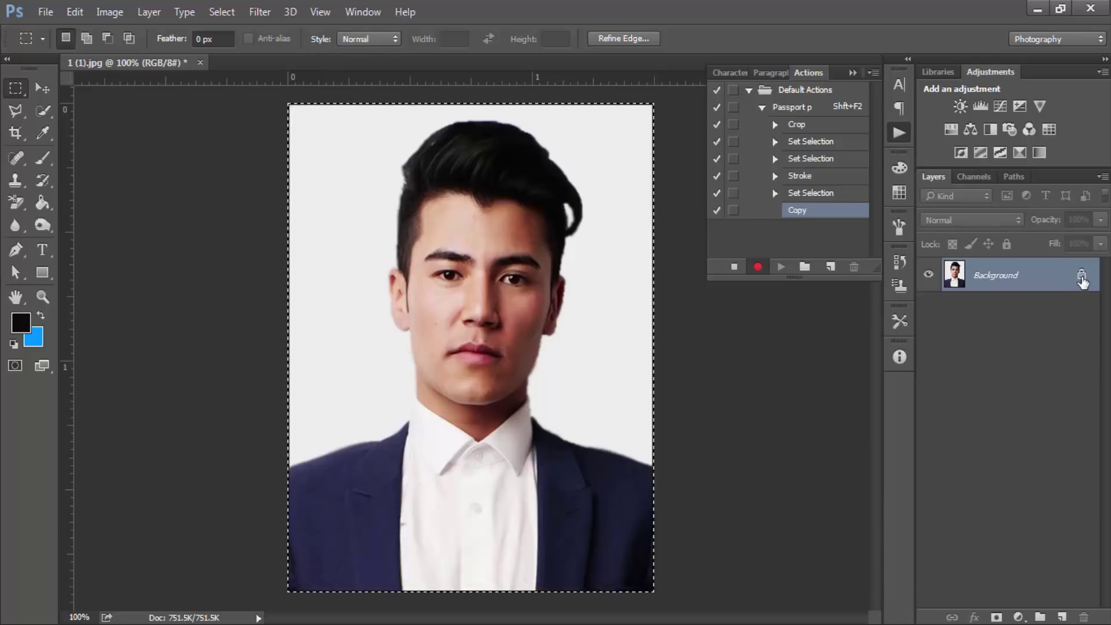
click(1082, 277)
key(ctrl+c)
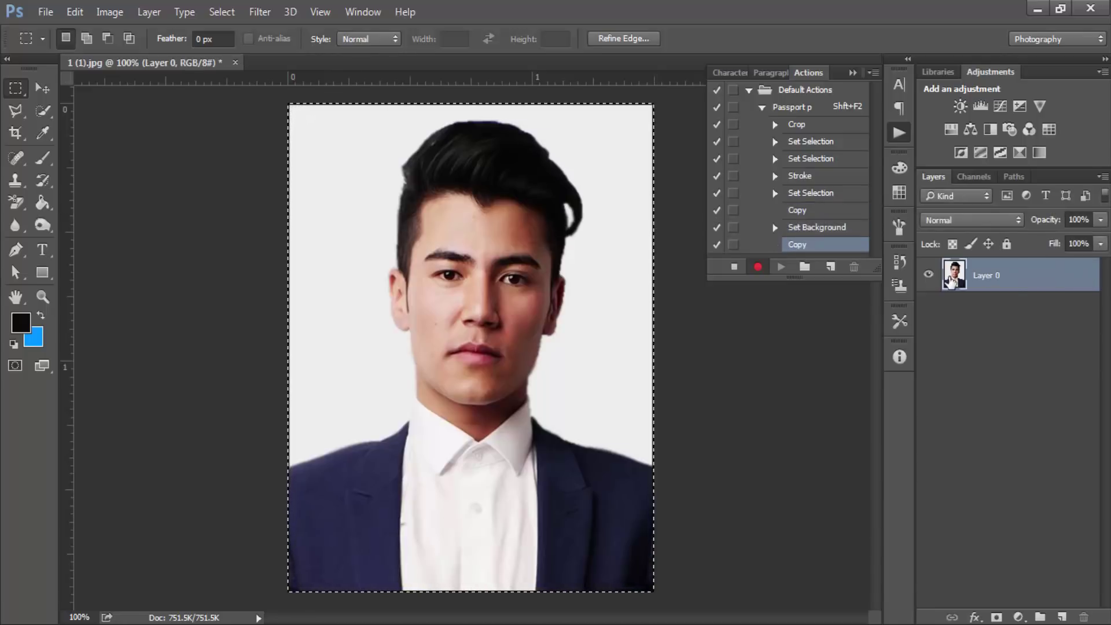
Create a new 3.5 × 5 in document and paste the portrait into it
key(ctrl+n)
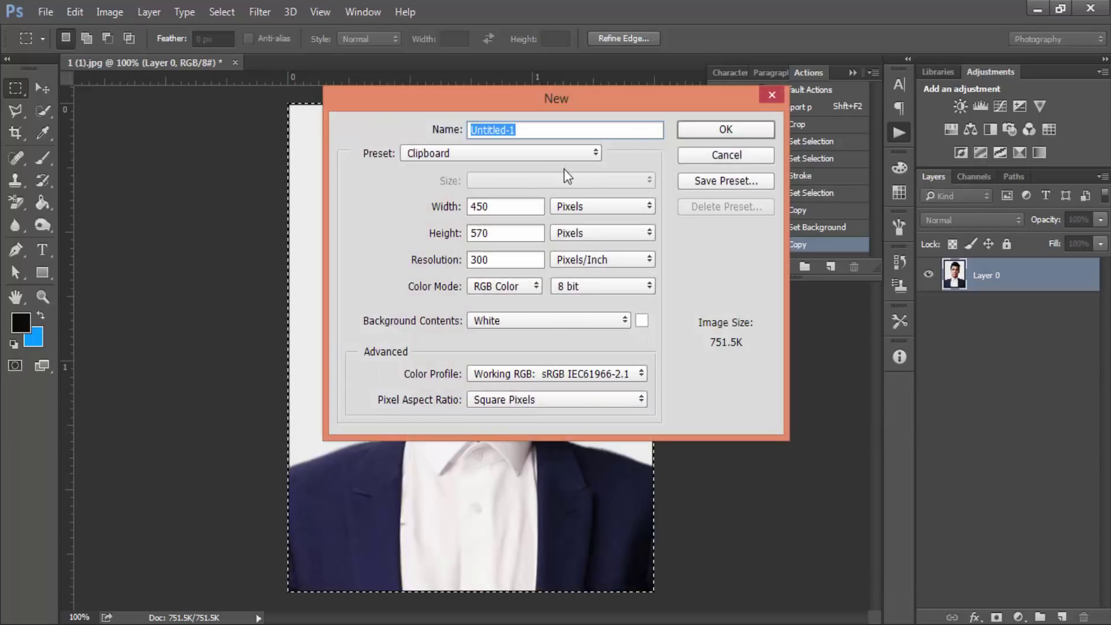
click(578, 209)
click(580, 236)
double_click(480, 207)
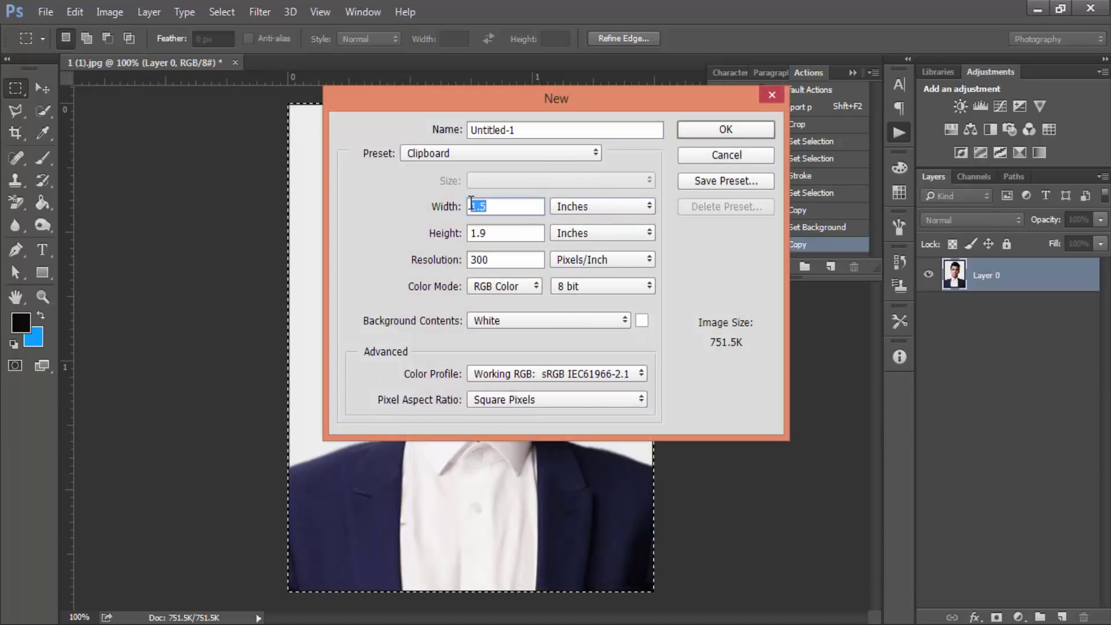
text(3.5)
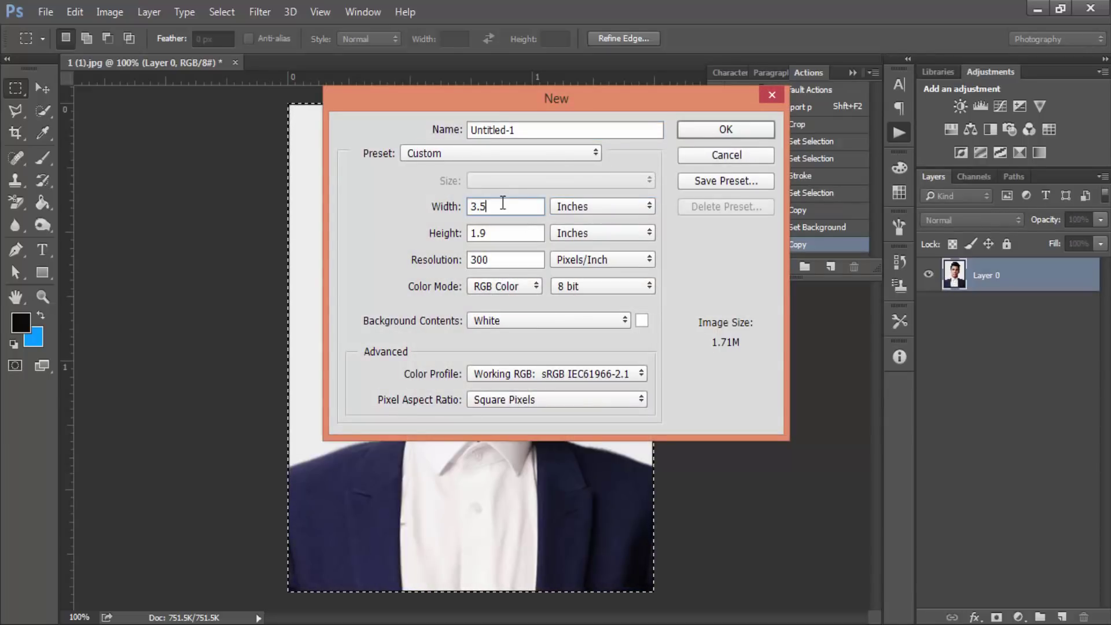
key(Tab)
text(5)
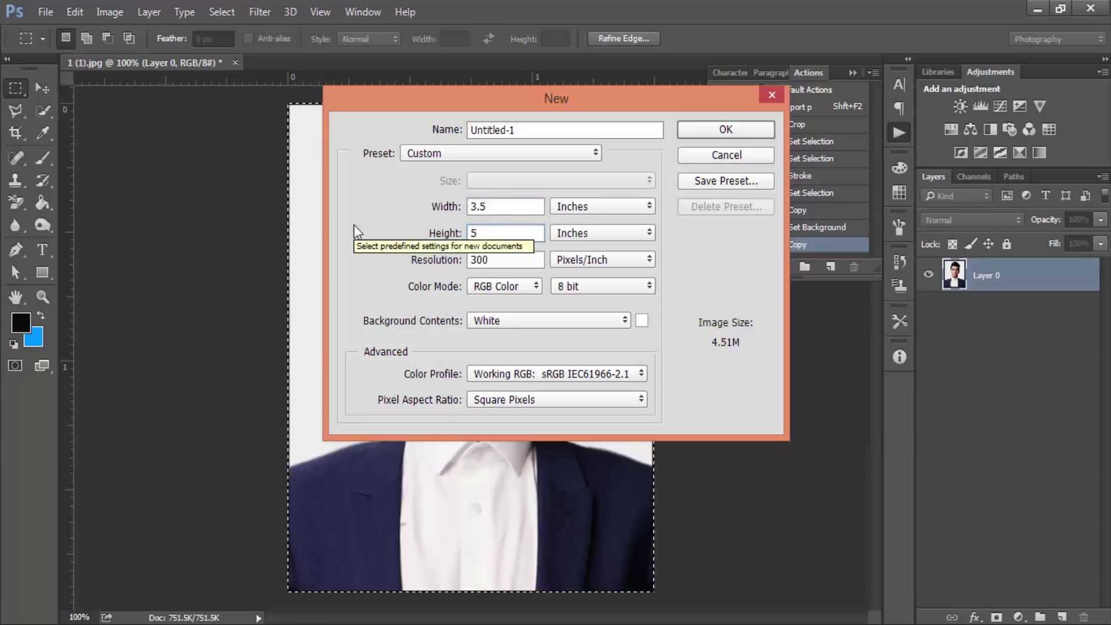
key(Return)
key(ctrl+v)
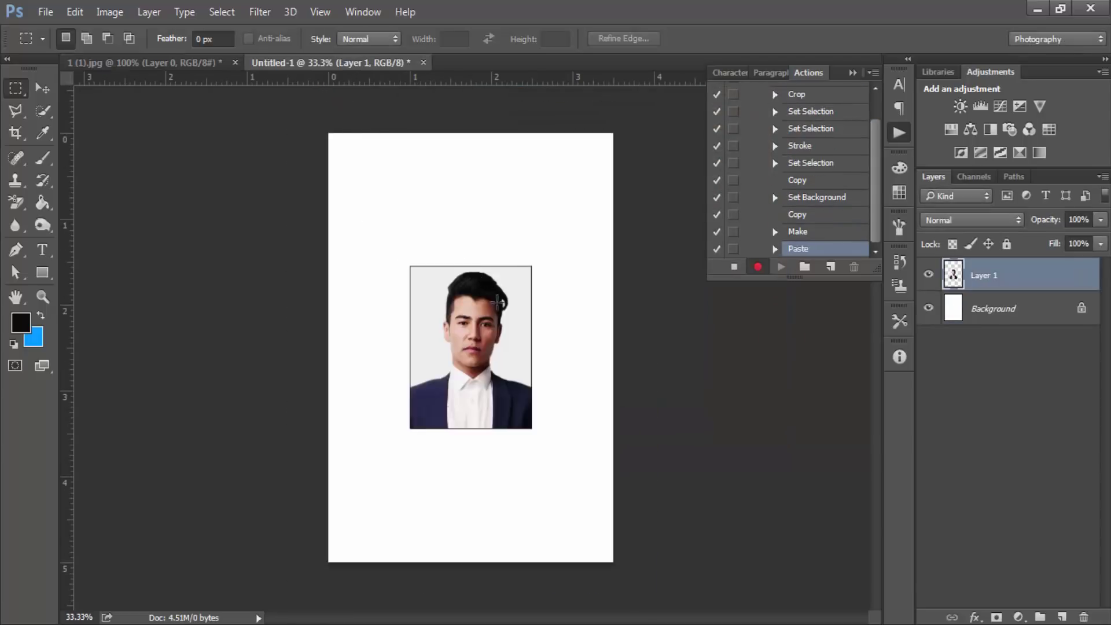
Move the portrait to the top-left, stop recording, and close the four-photo sheet
key(v)
drag(485, 362, 405, 389)
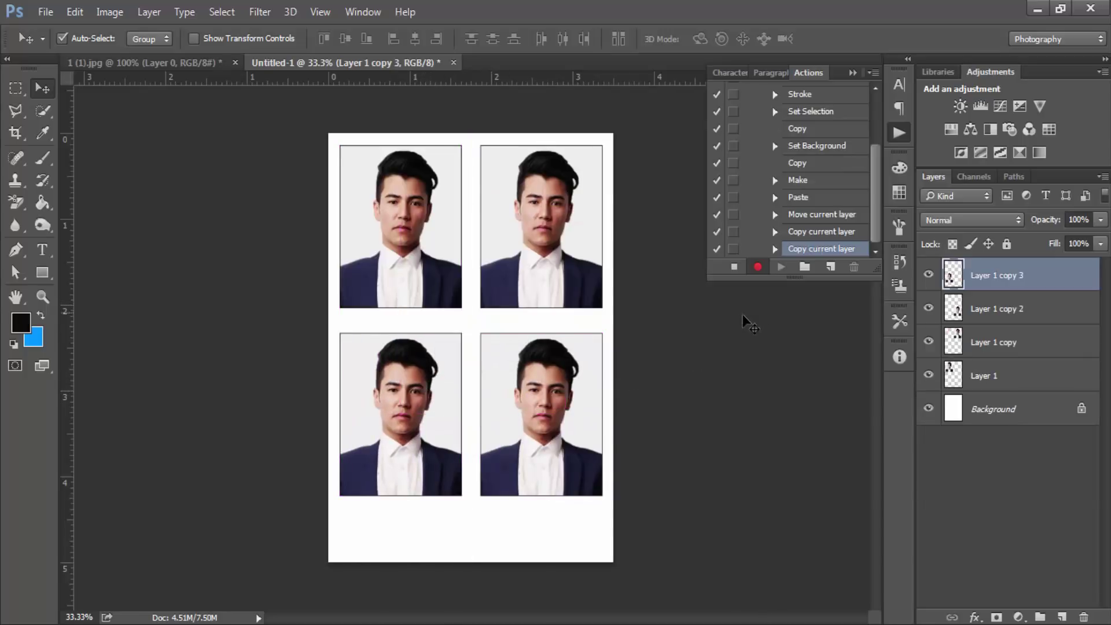
click(734, 267)
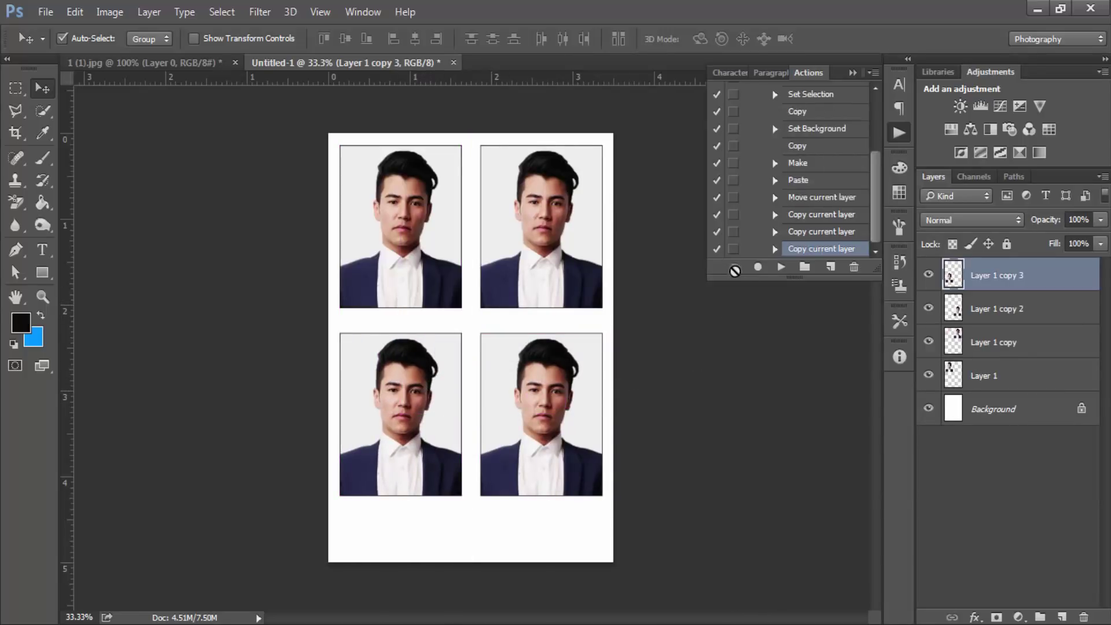
click(453, 63)
Discard the four-photo sheet without saving
click(558, 255)
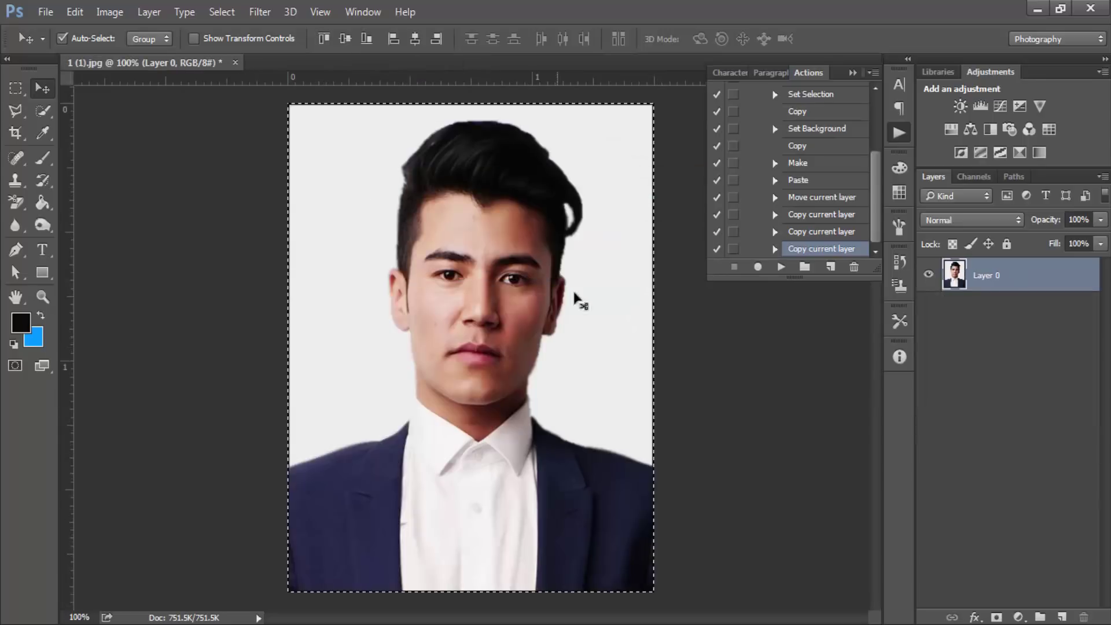
scroll(876, 138, up, 1)
scroll(876, 139, up, 3)
Collapse the recorded action and rename it from Passport p to Passport 3r
click(762, 107)
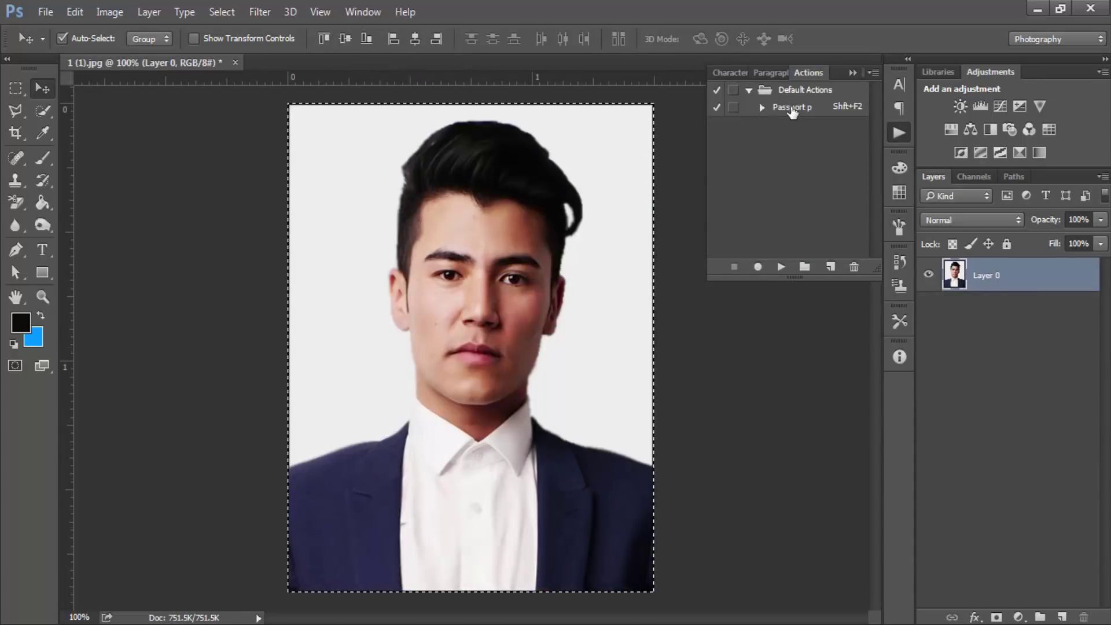
double_click(794, 107)
text(Passport p)
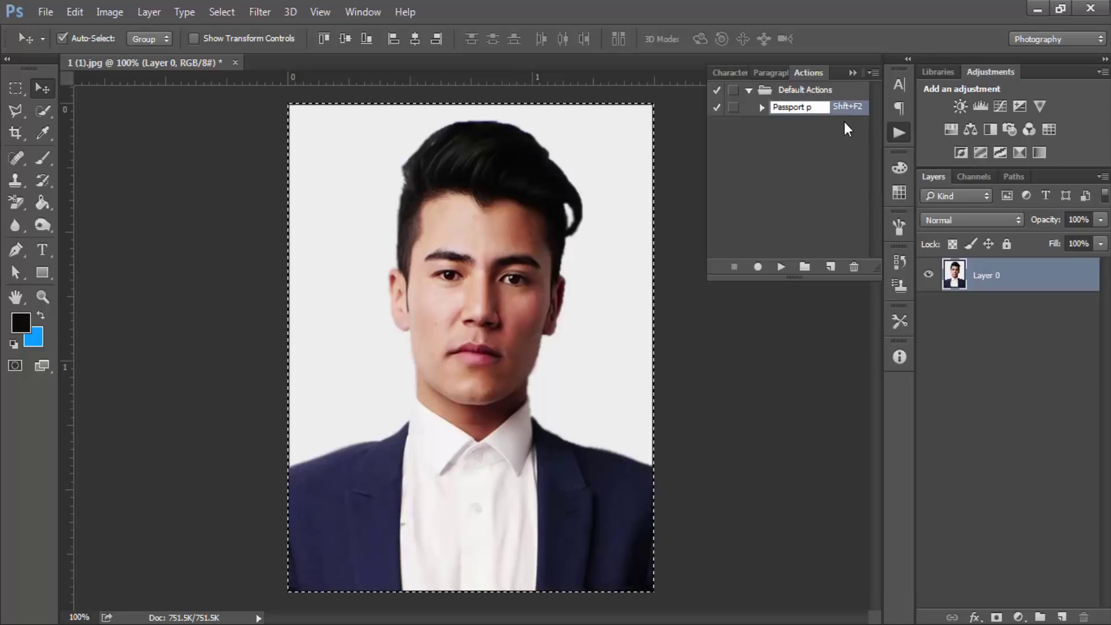
key(BackSpace)
key(BackSpace)
text(3r)
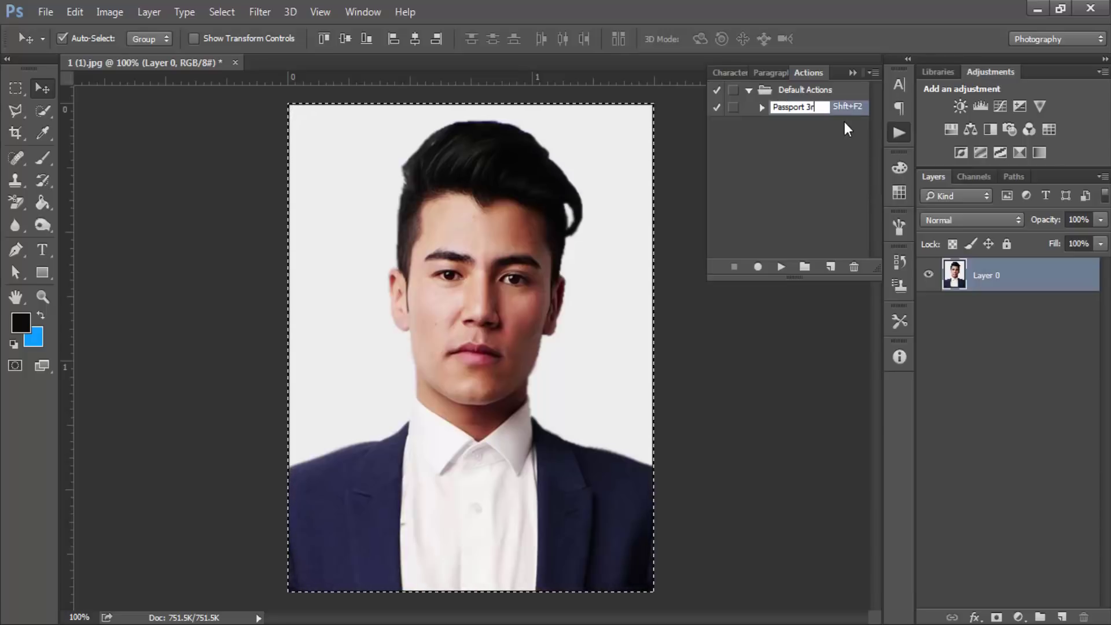
key(Return)
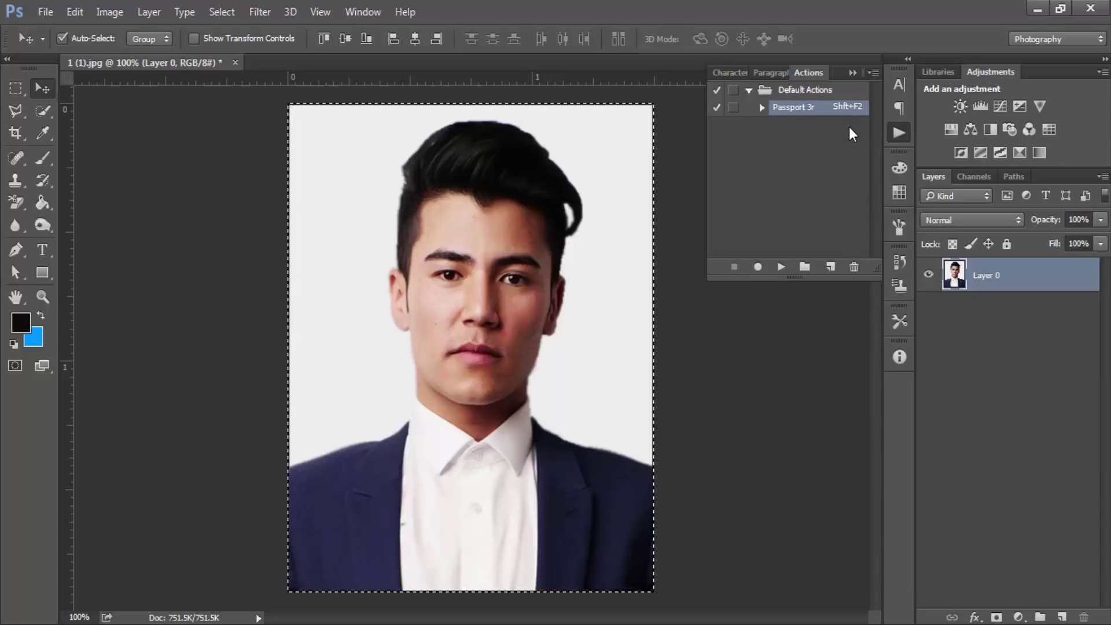
click(235, 63)
Close the photo unsaved, open 1 (5).jpg, and run Passport 3r with Shift+F2
click(558, 255)
key(ctrl+o)
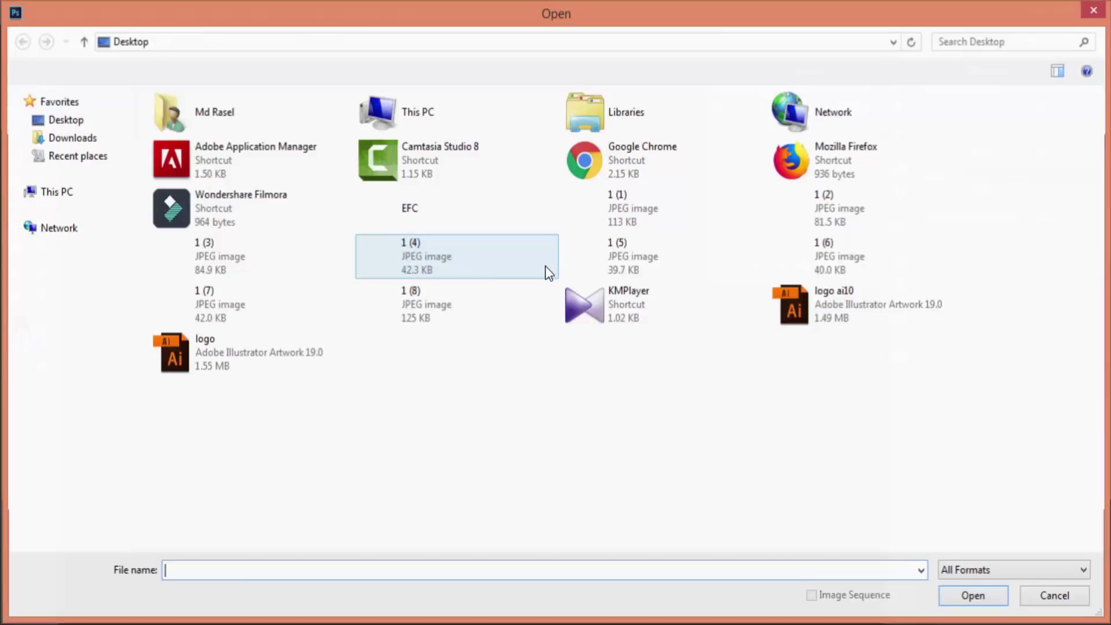
click(606, 251)
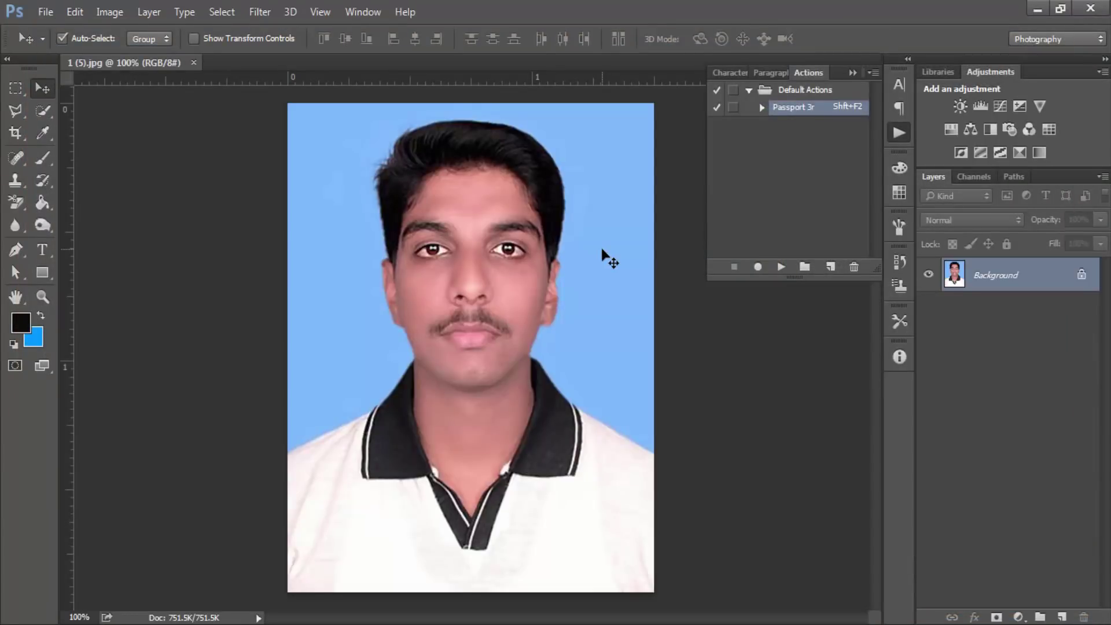
key(shift+F2)
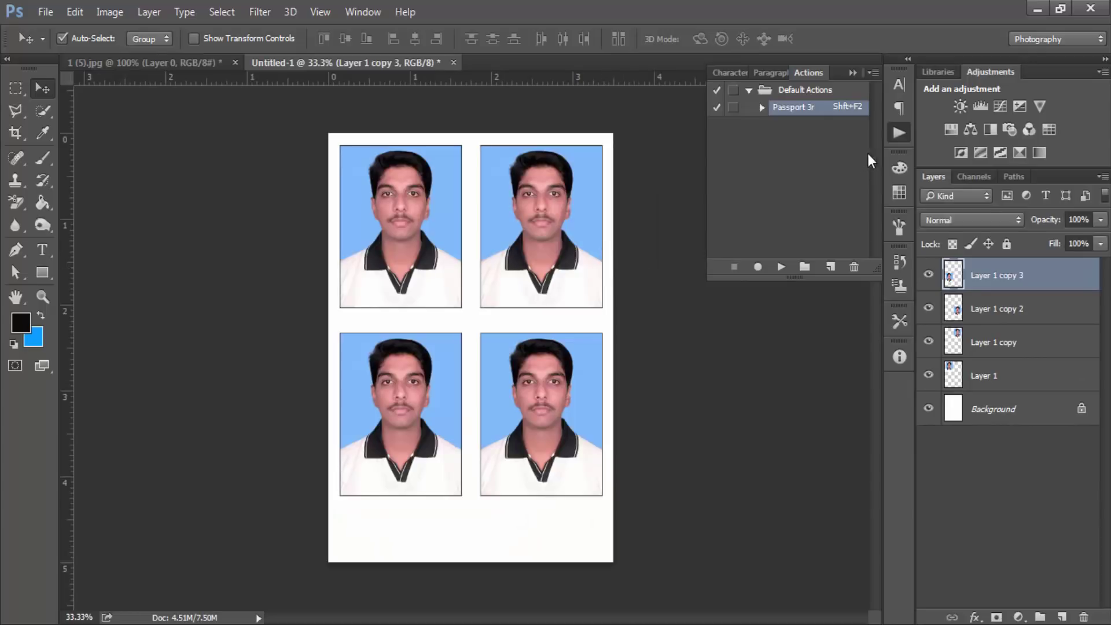
click(900, 132)
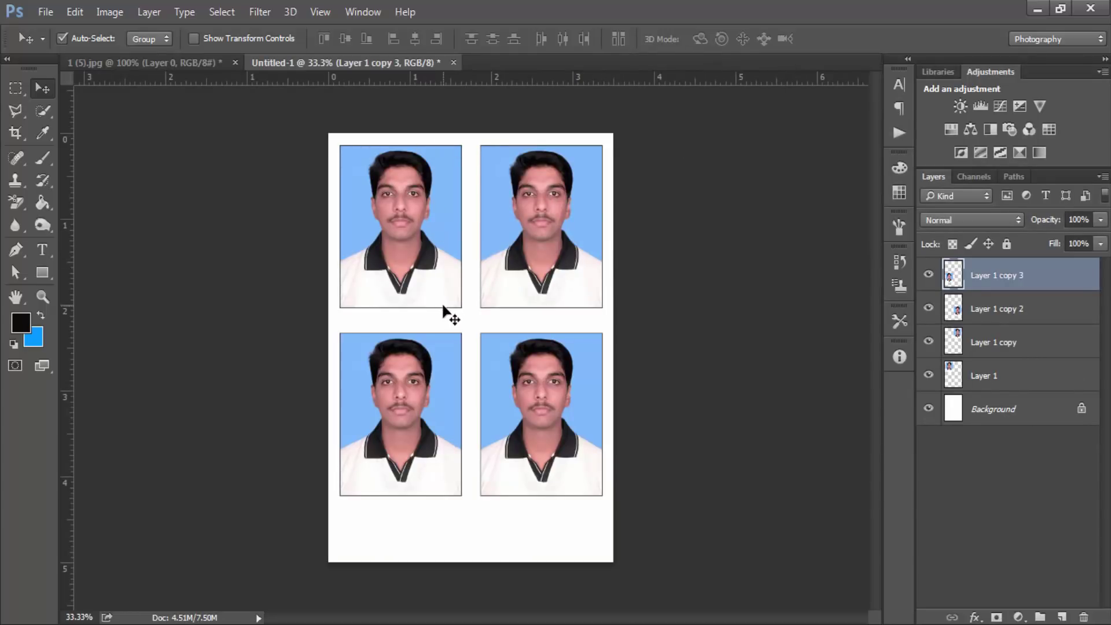
Zoom to check the sheet, then select all and deselect on the 1 (5).jpg tab
scroll(446, 316, up, 2)
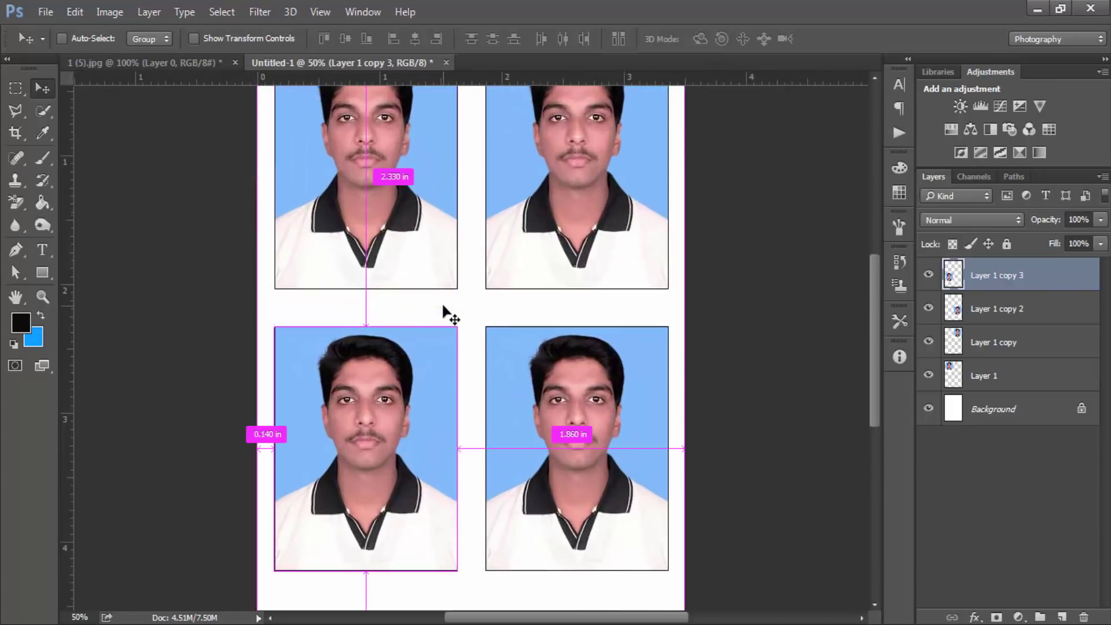
scroll(446, 316, down, 2)
click(62, 38)
click(149, 63)
key(ctrl+a)
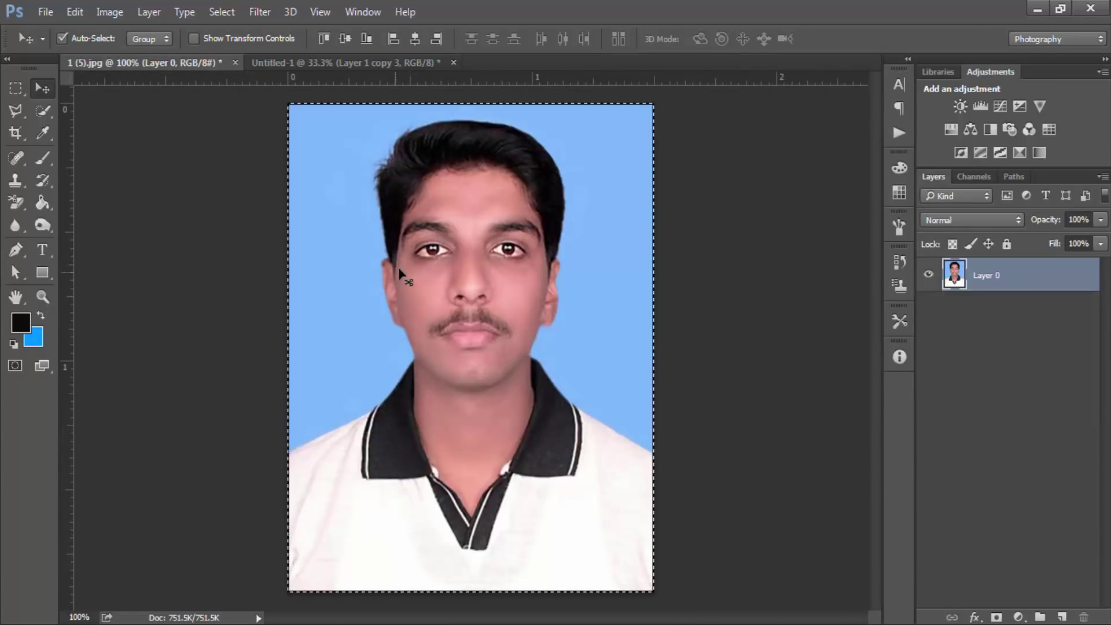
key(ctrl+d)
Close the Untitled-1 sheet, choosing not to save it
click(313, 64)
click(454, 63)
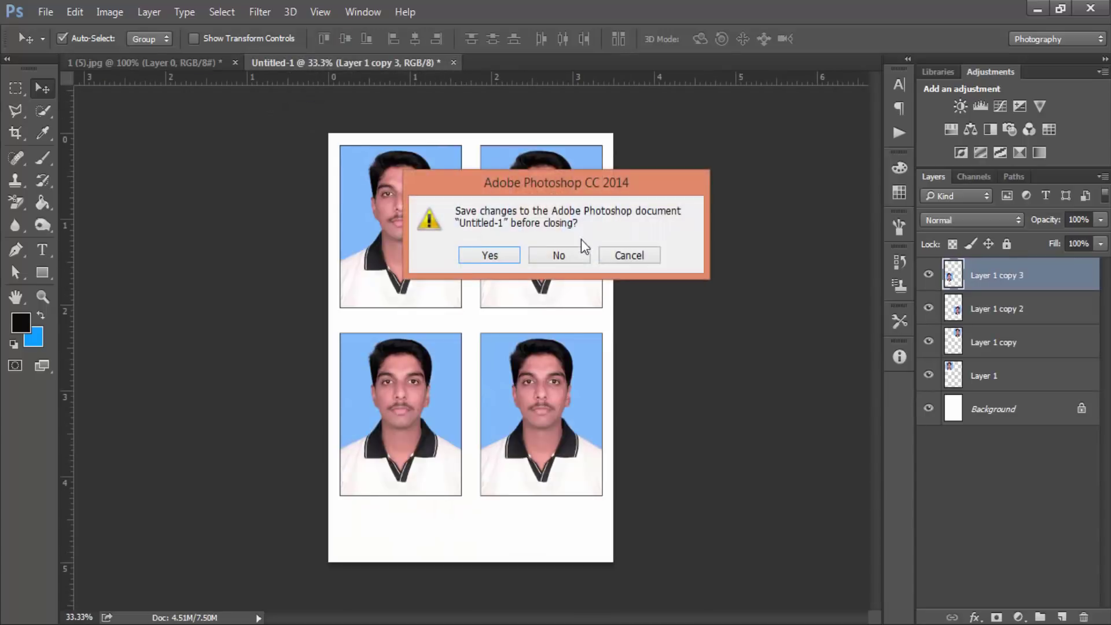
click(555, 255)
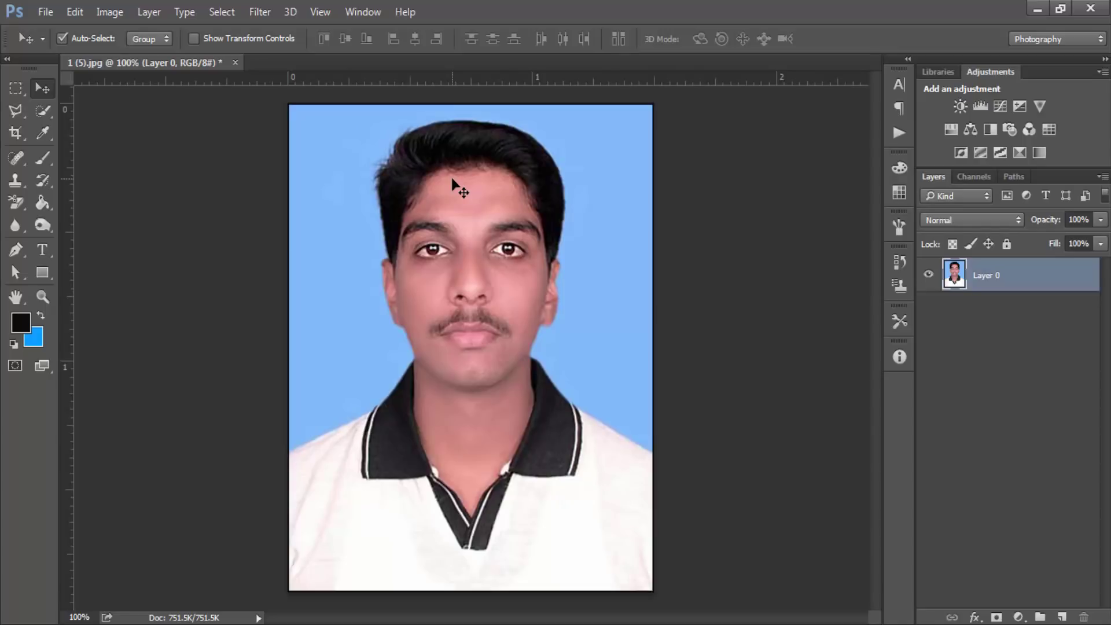
Create a new action named Passport with shortcut Ctrl+Shift+F2 and start recording
click(900, 84)
click(900, 133)
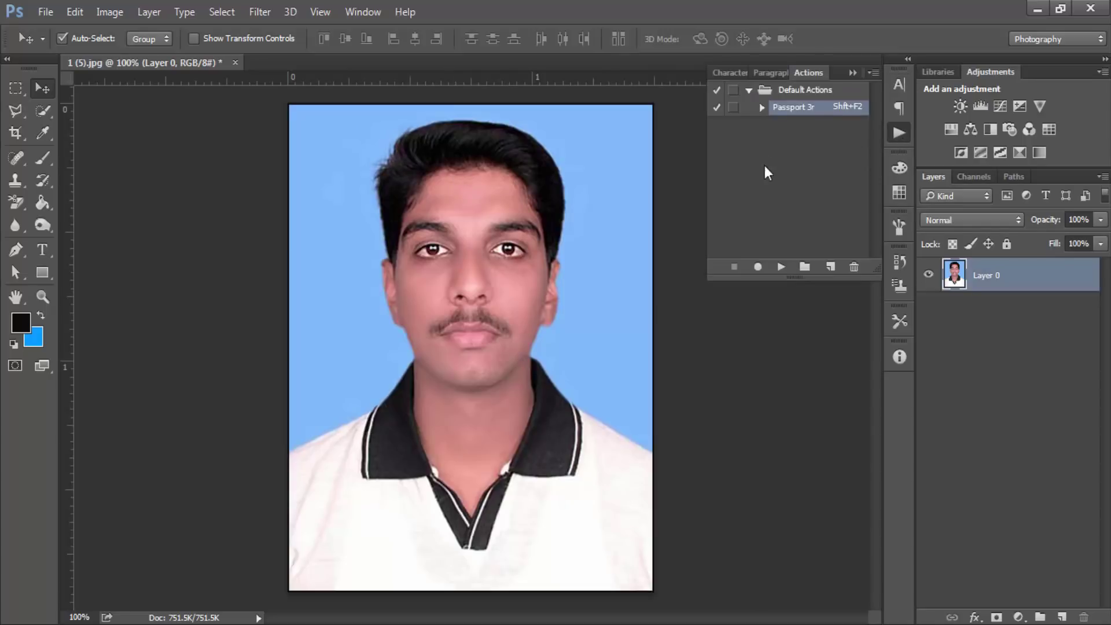
click(831, 268)
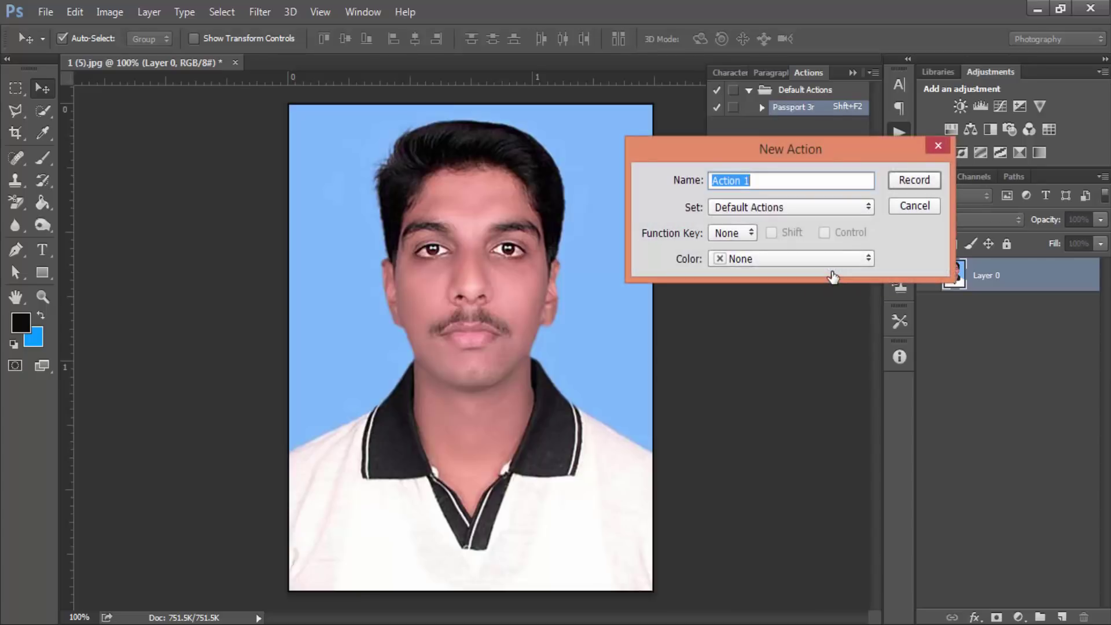
text(Passport)
click(730, 232)
click(730, 256)
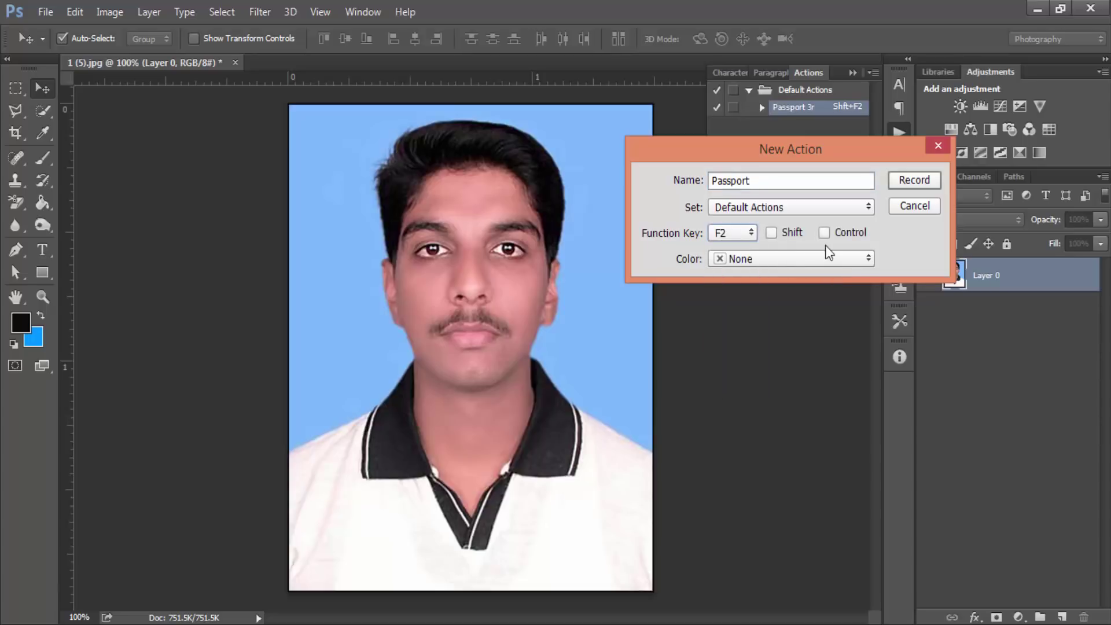
click(787, 234)
click(852, 234)
click(914, 180)
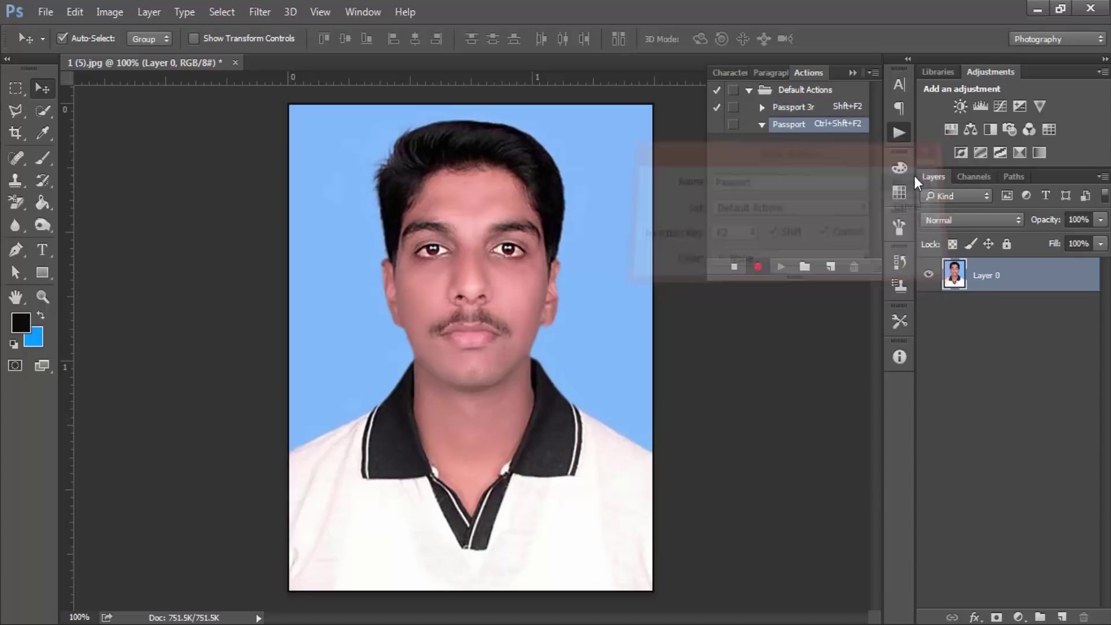
Edit and confirm the Passport action's name in the Actions panel
click(814, 124)
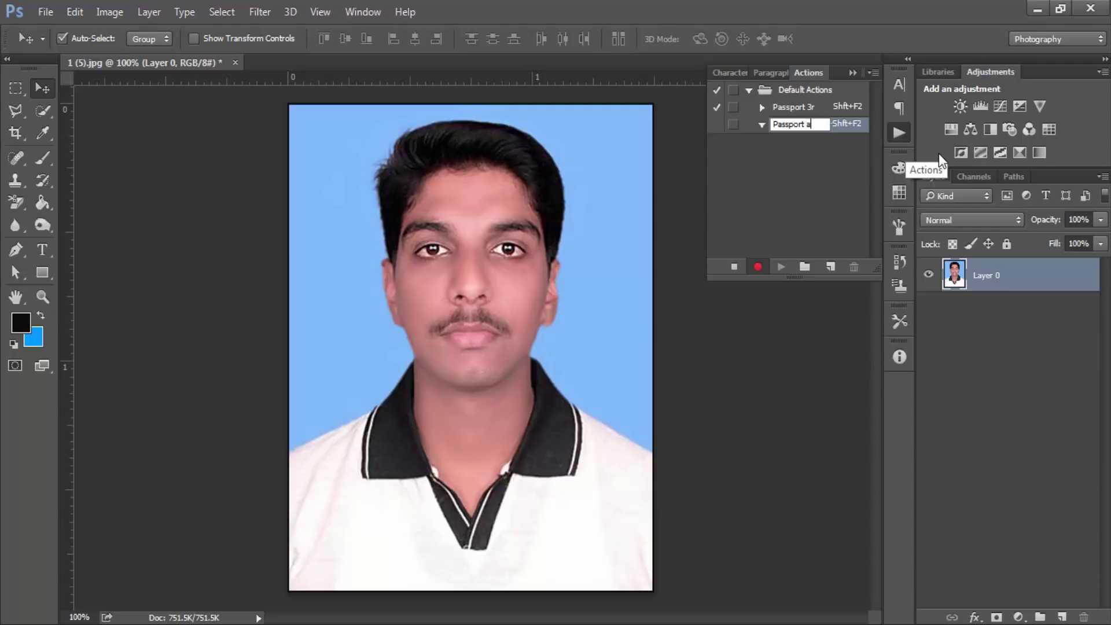
key(Return)
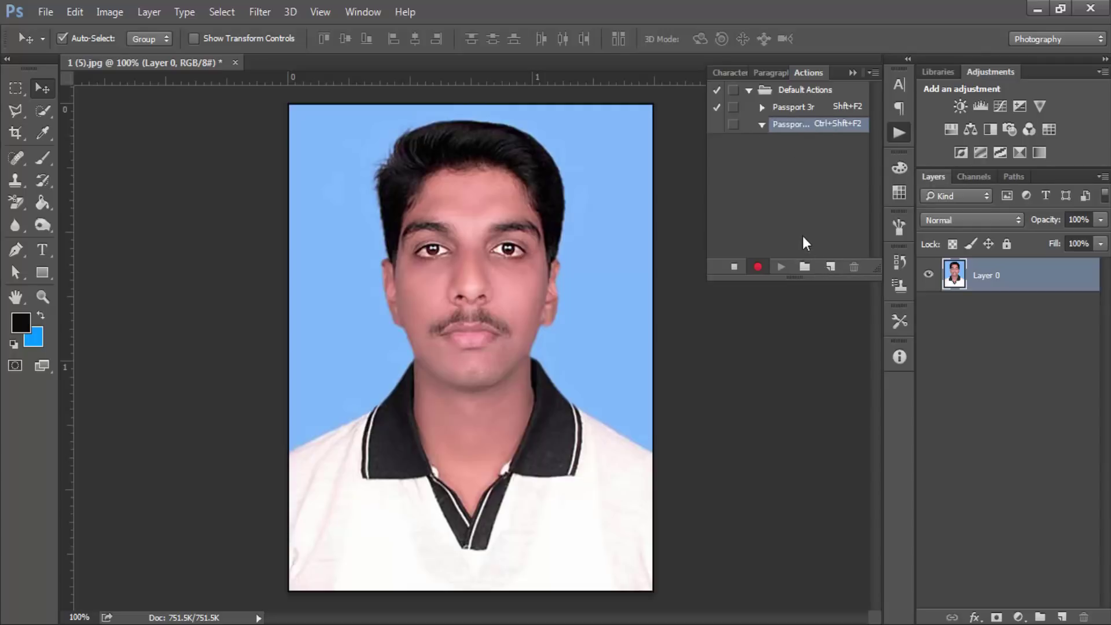
click(15, 133)
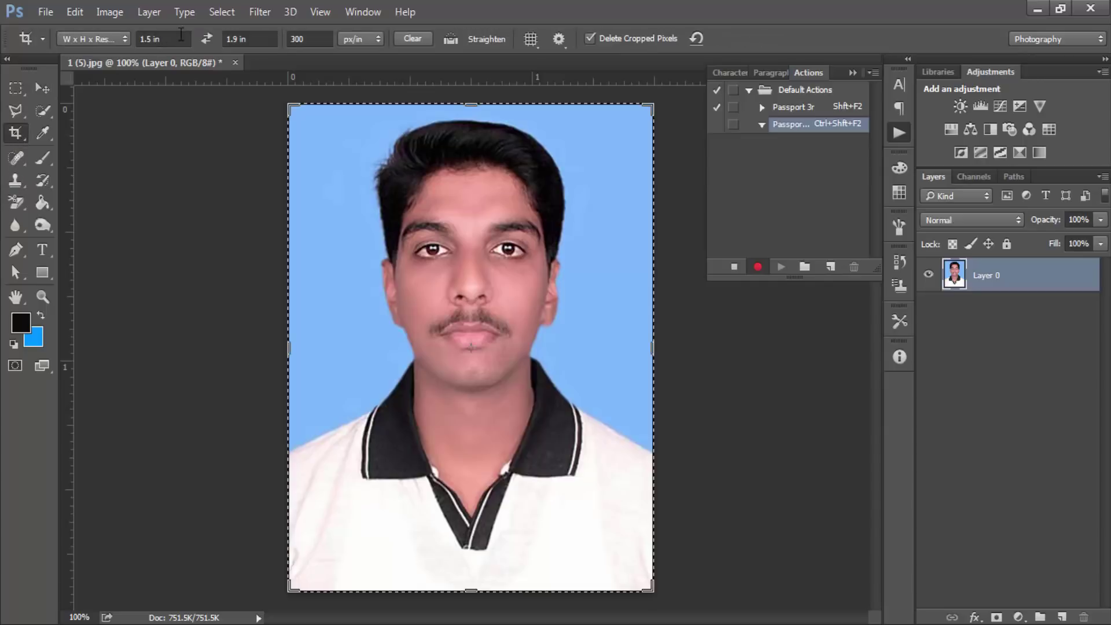
Apply the preset crop and give the whole photo a 2 px black inside stroke
click(319, 165)
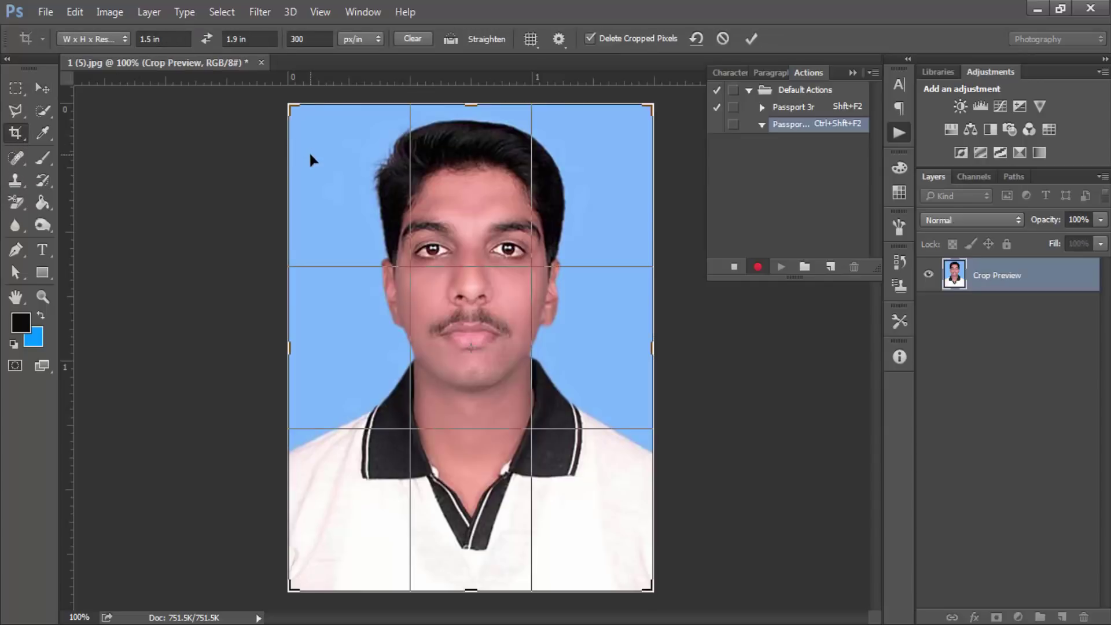
key(Return)
click(27, 91)
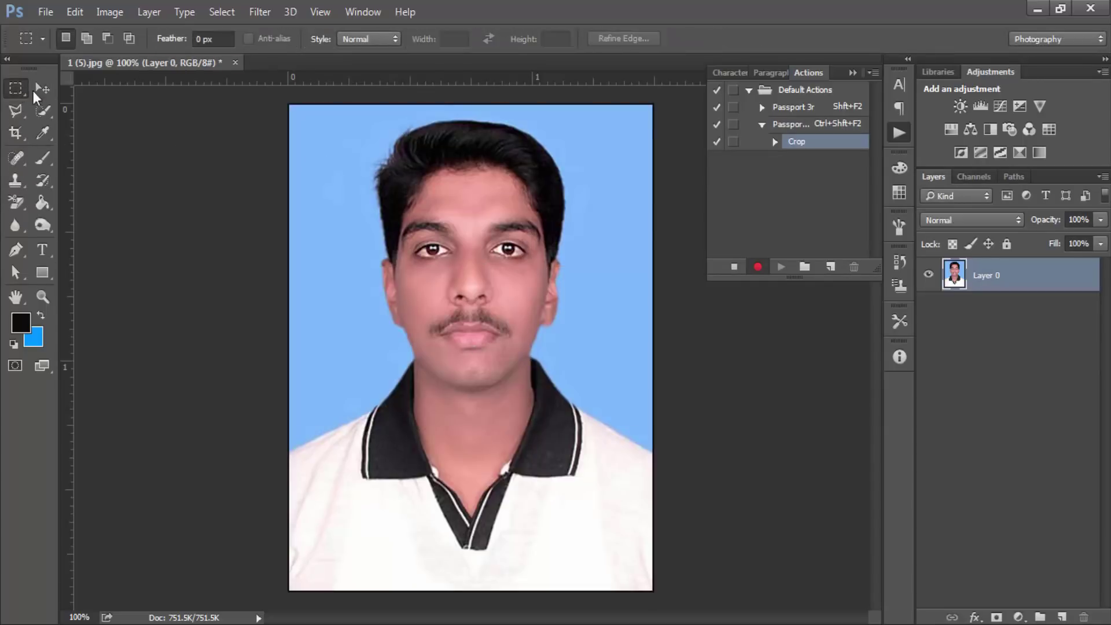
key(ctrl+a)
right_click(500, 250)
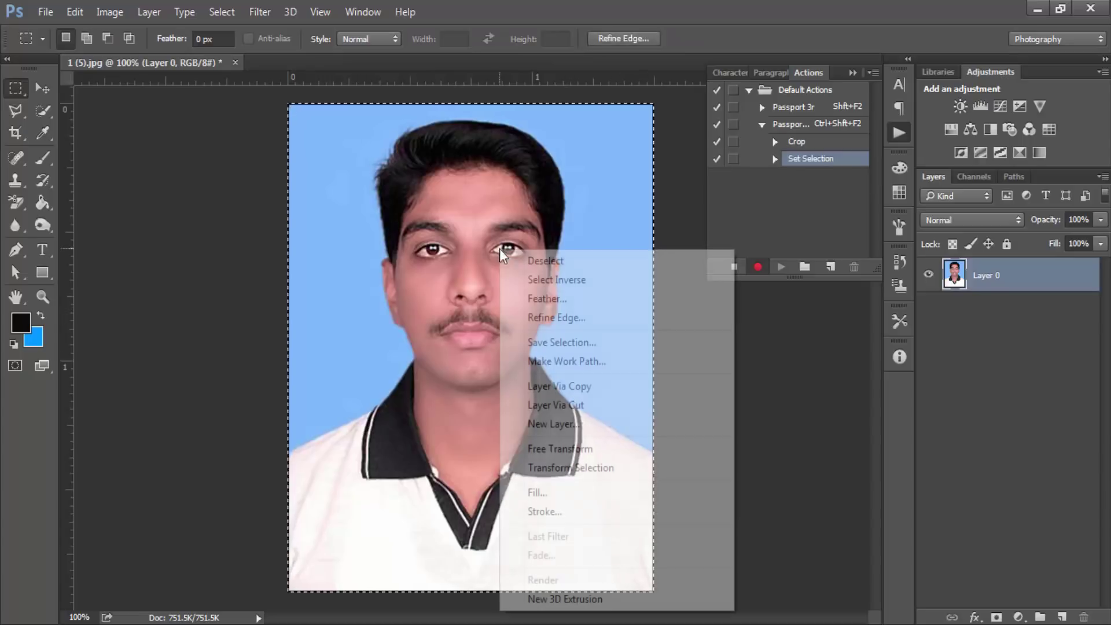
click(561, 511)
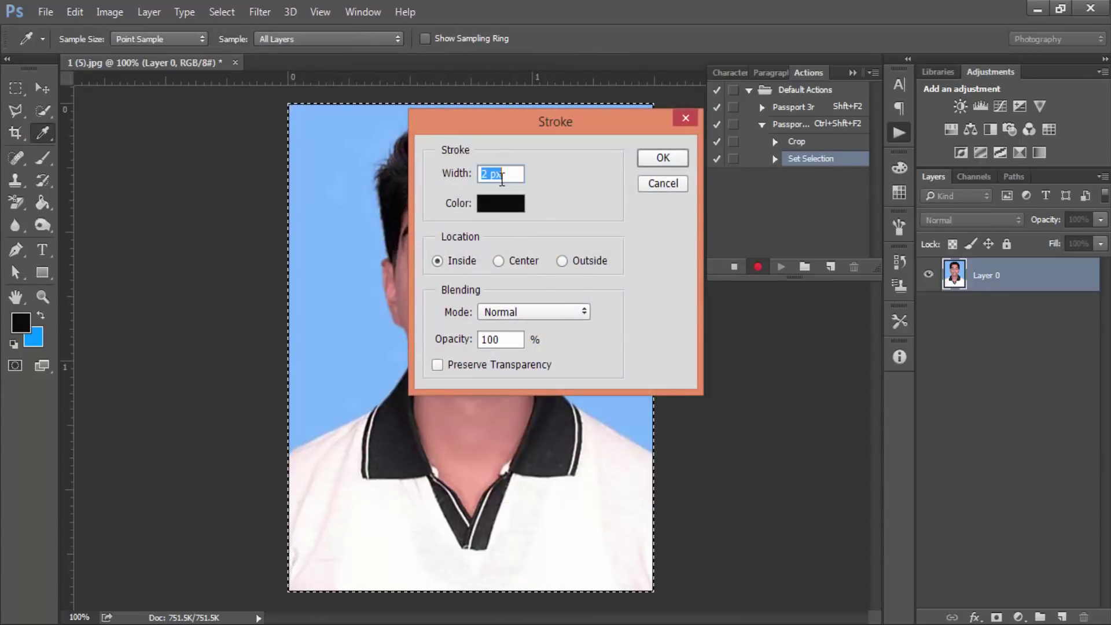
click(651, 161)
Deselect, then select the entire bordered photo and copy it
key(m)
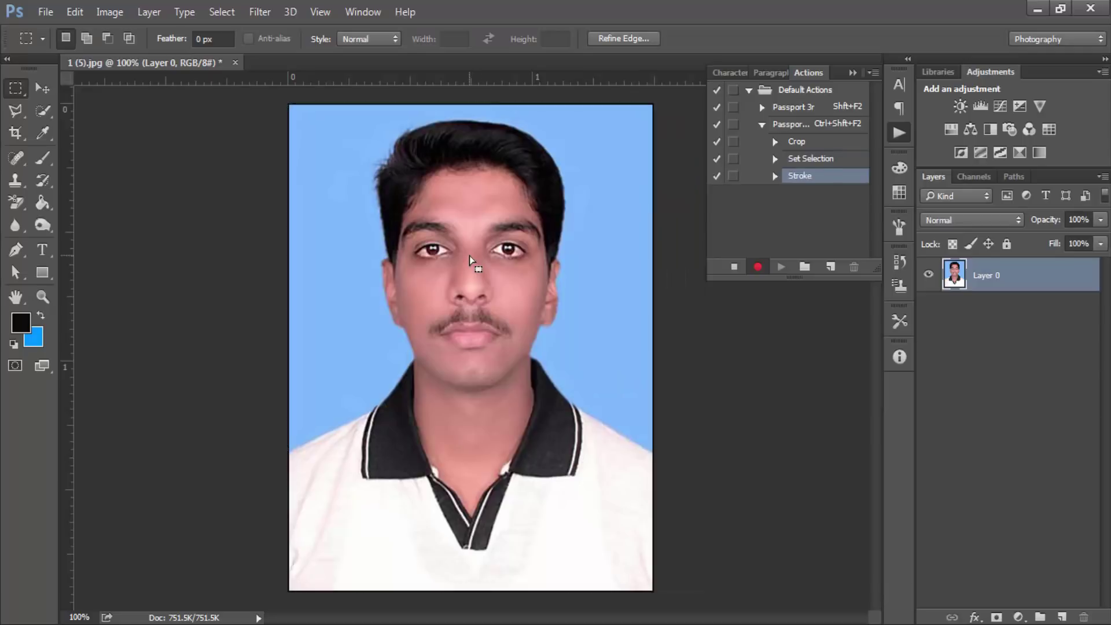
click(469, 257)
key(ctrl+a)
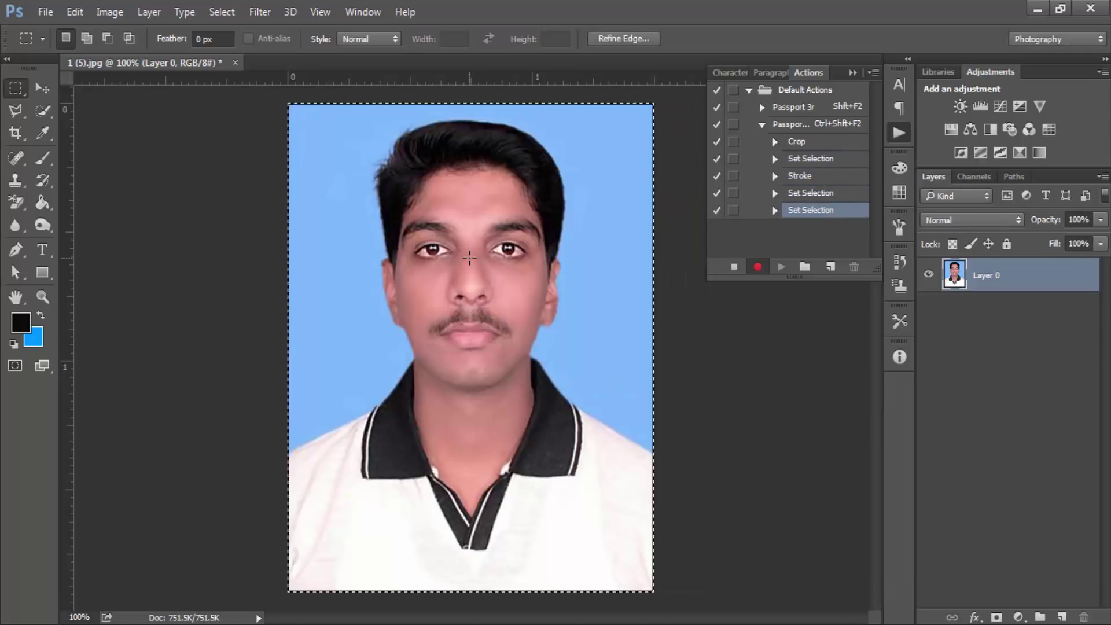
key(ctrl+c)
Create a new U.S. Paper Letter document in inches and paste the photo onto it
key(ctrl+n)
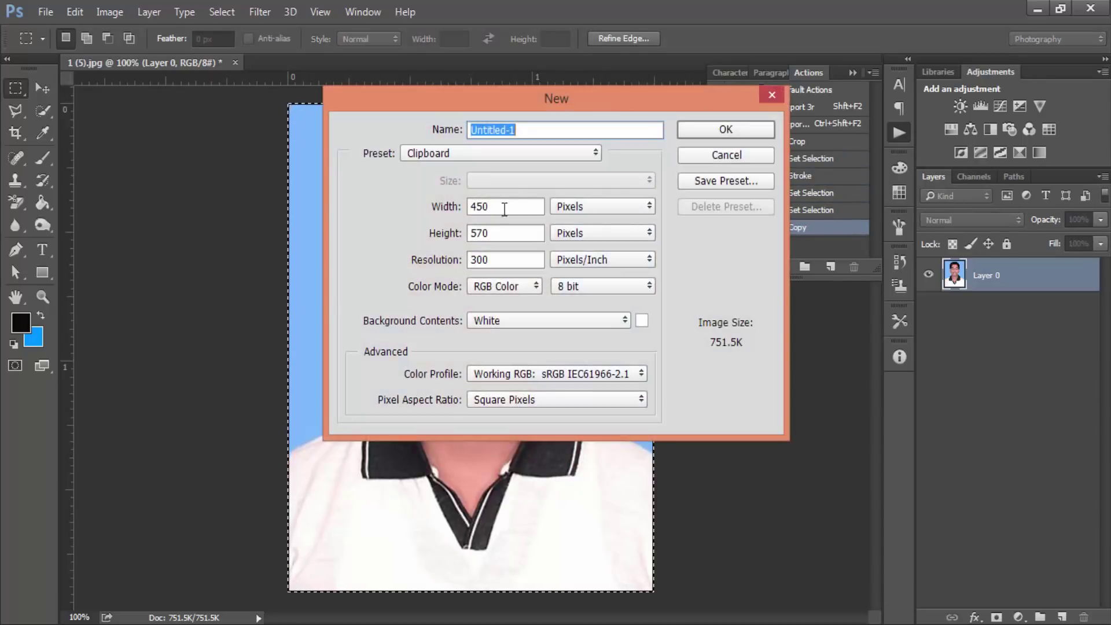
click(579, 206)
click(571, 235)
click(533, 152)
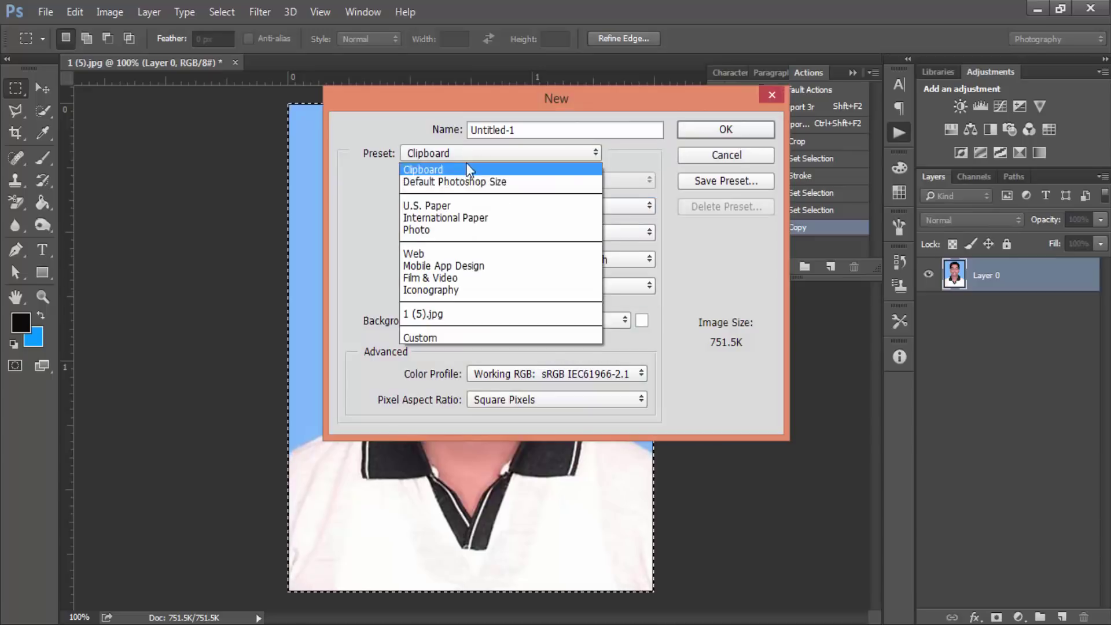
click(537, 188)
click(537, 186)
click(534, 186)
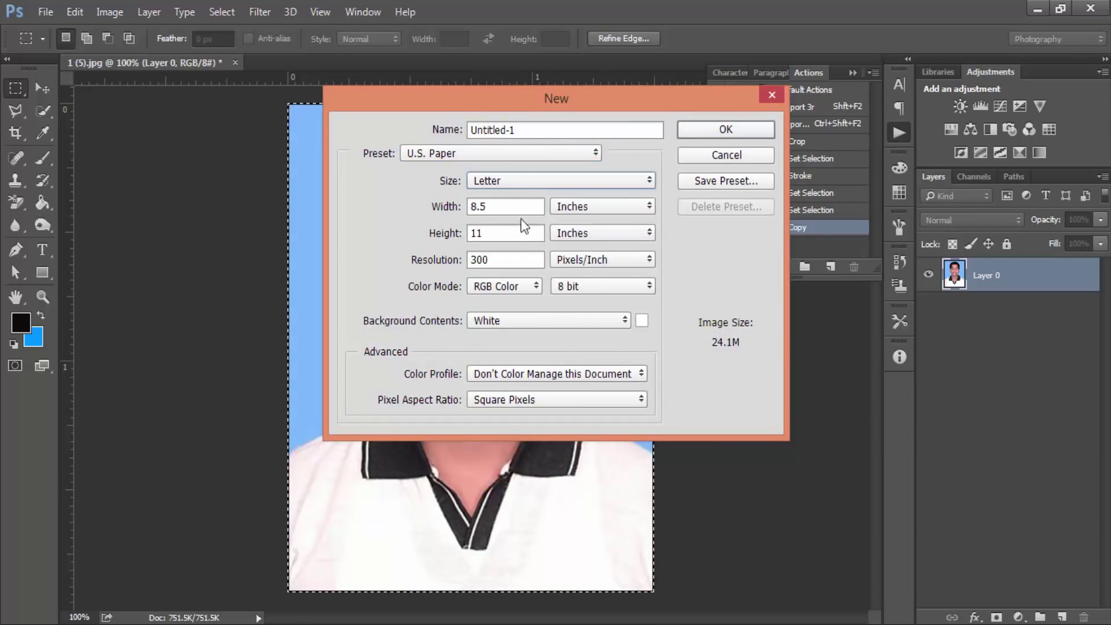
click(725, 129)
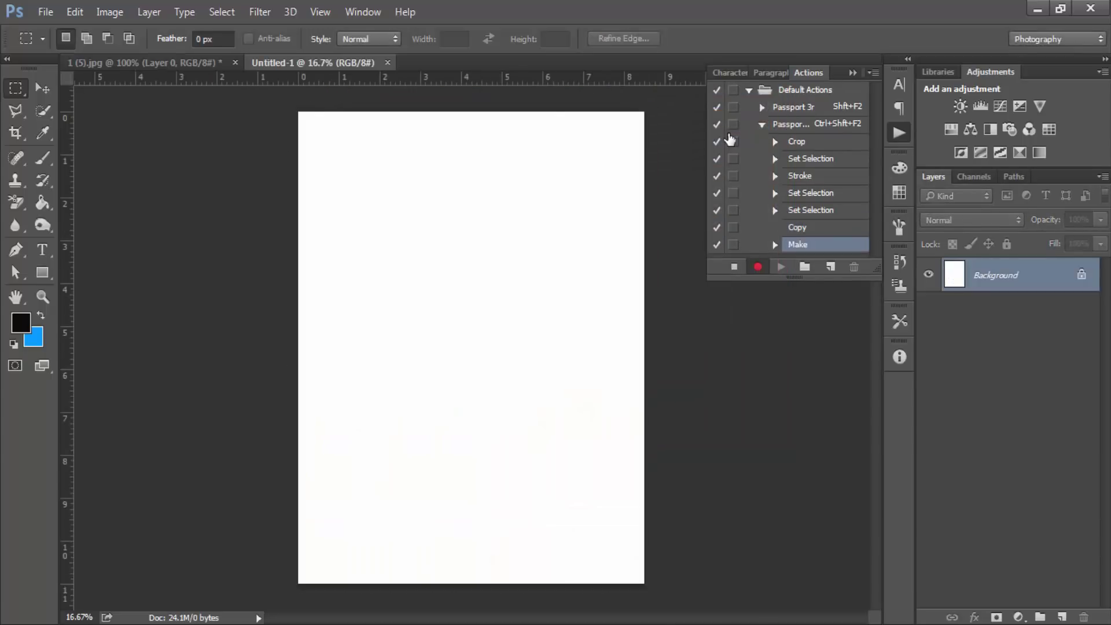
key(ctrl+v)
Move the photo to the page's top-left and duplicate copies to fill the second row
key(v)
drag(504, 367, 561, 277)
alt+drag(560, 246, 486, 246)
alt+drag(476, 266, 326, 272)
drag(445, 307, 461, 372)
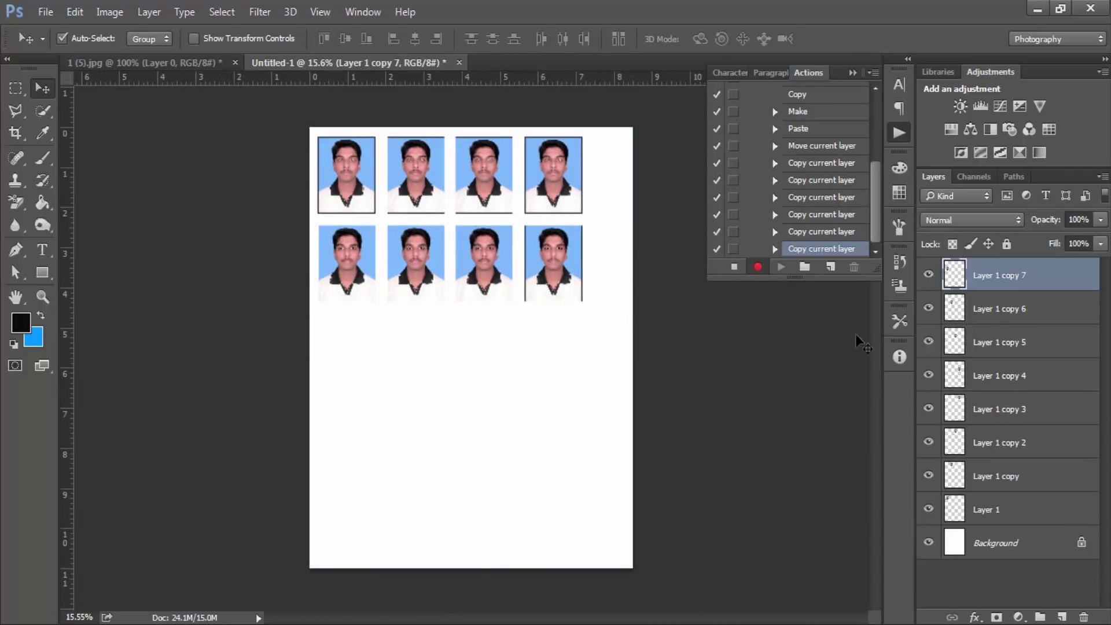
Add a third row of photo copies for twelve in total and stop recording
alt+drag(366, 285, 367, 373)
alt+drag(367, 373, 570, 322)
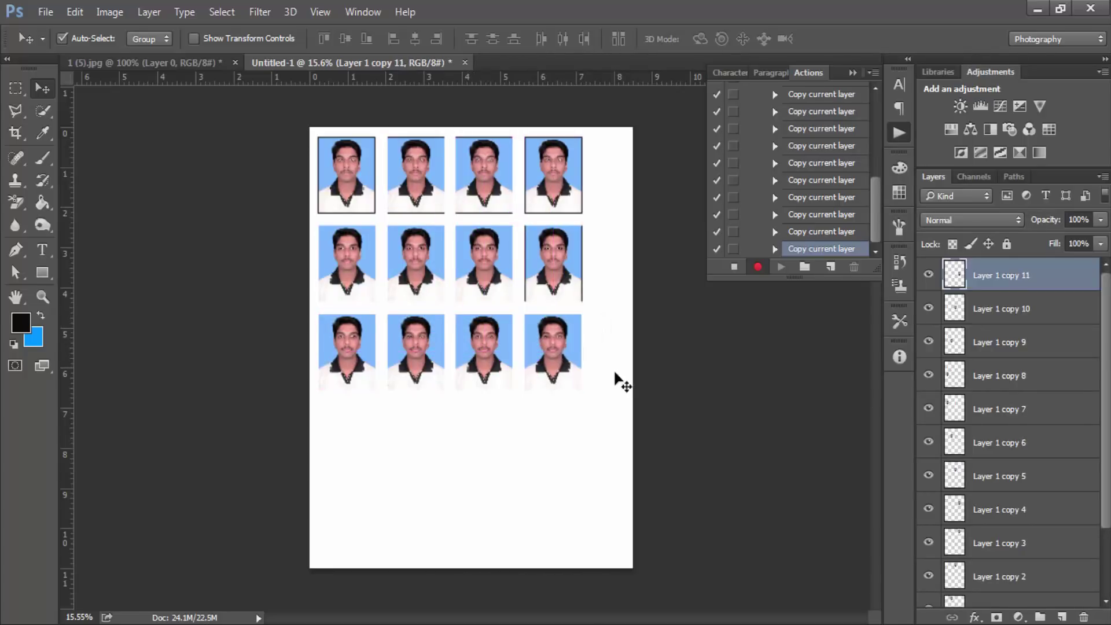
click(734, 266)
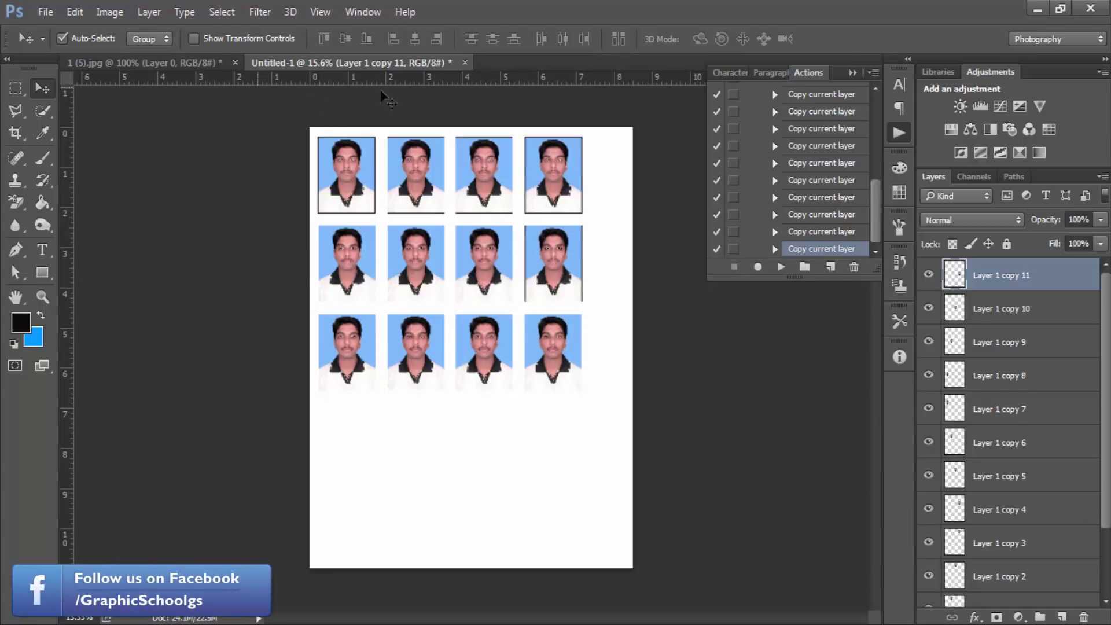
Close the Letter sheet and original photo without saving changes
click(464, 62)
click(555, 260)
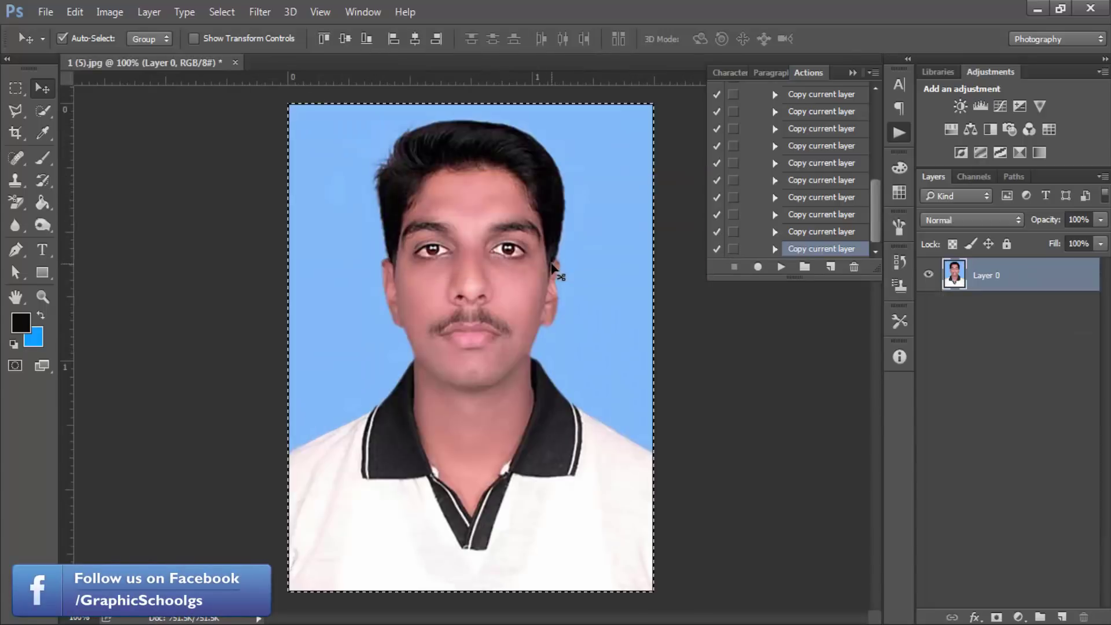
click(235, 63)
click(555, 258)
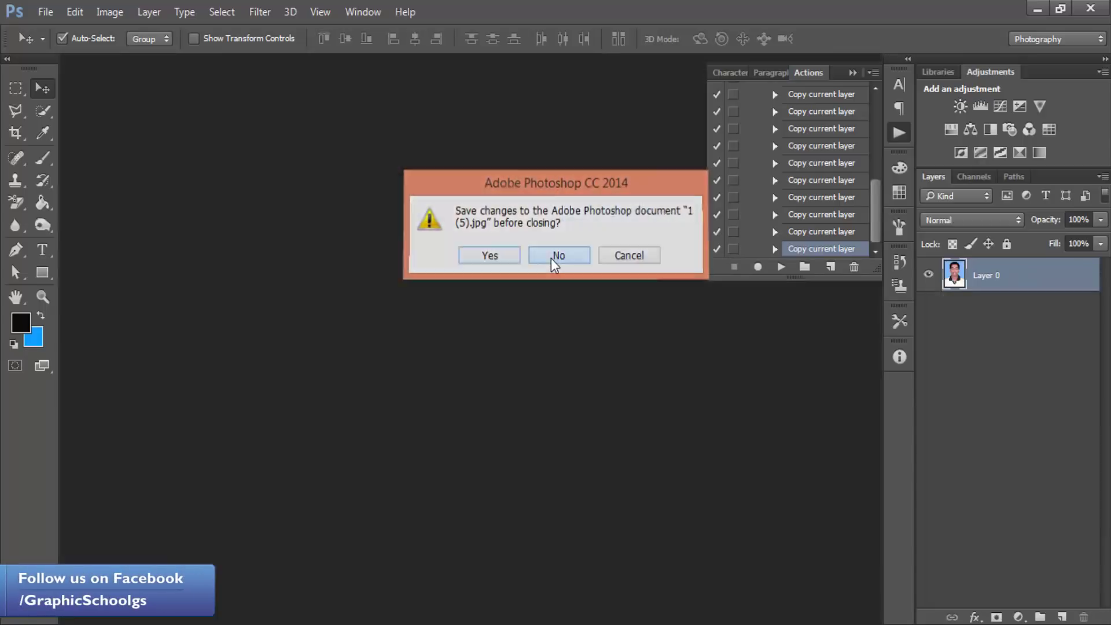
Open the portrait 1 (1).jpg from the workspace
double_click(548, 263)
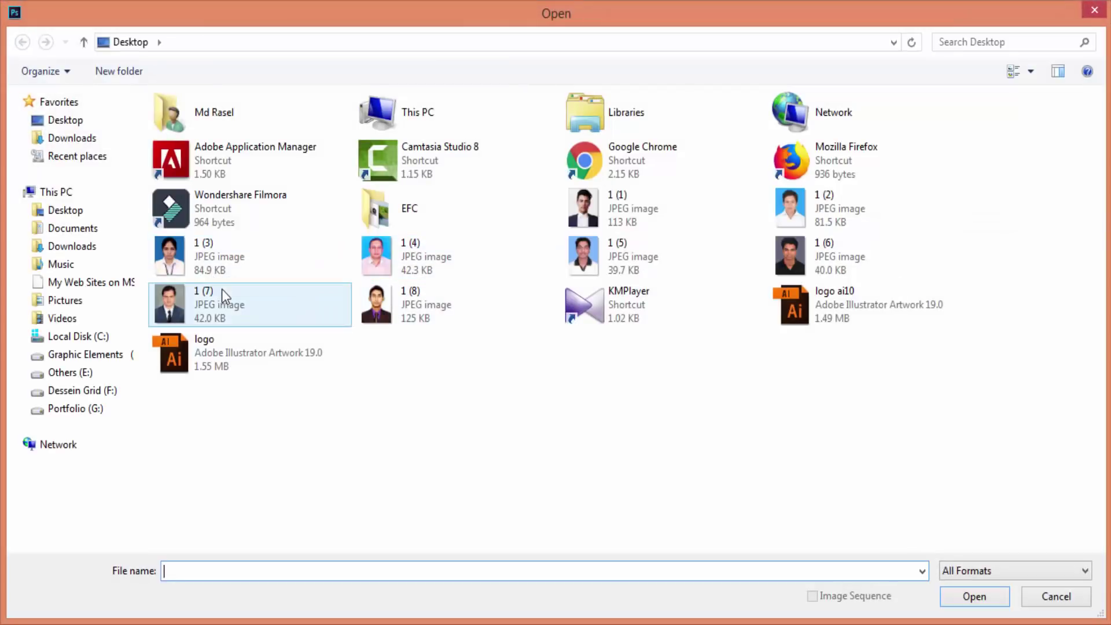
click(221, 296)
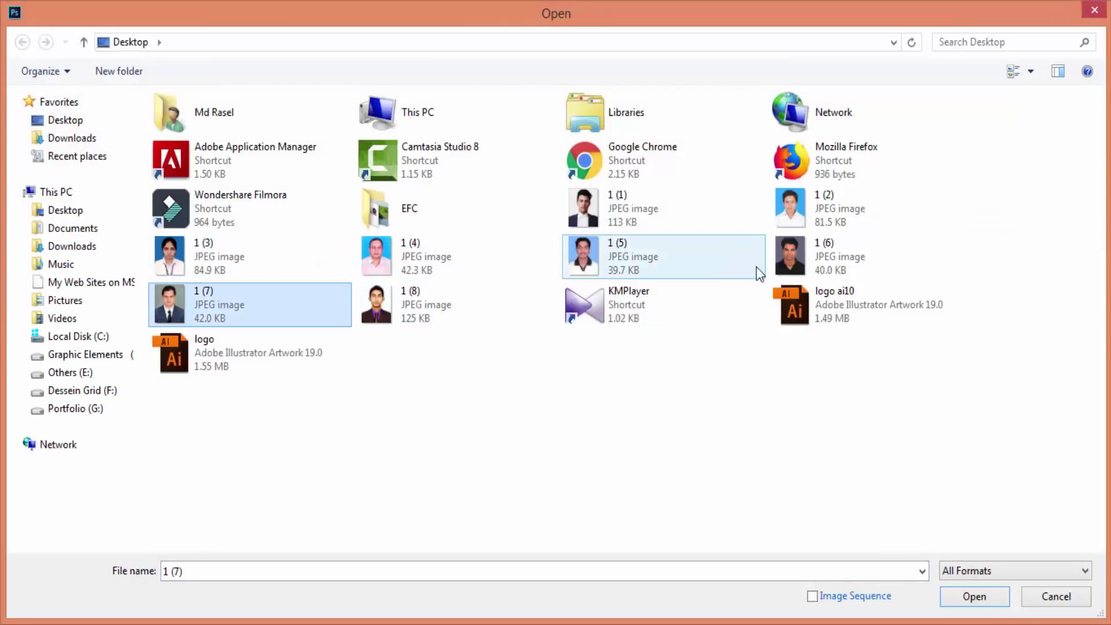
double_click(625, 215)
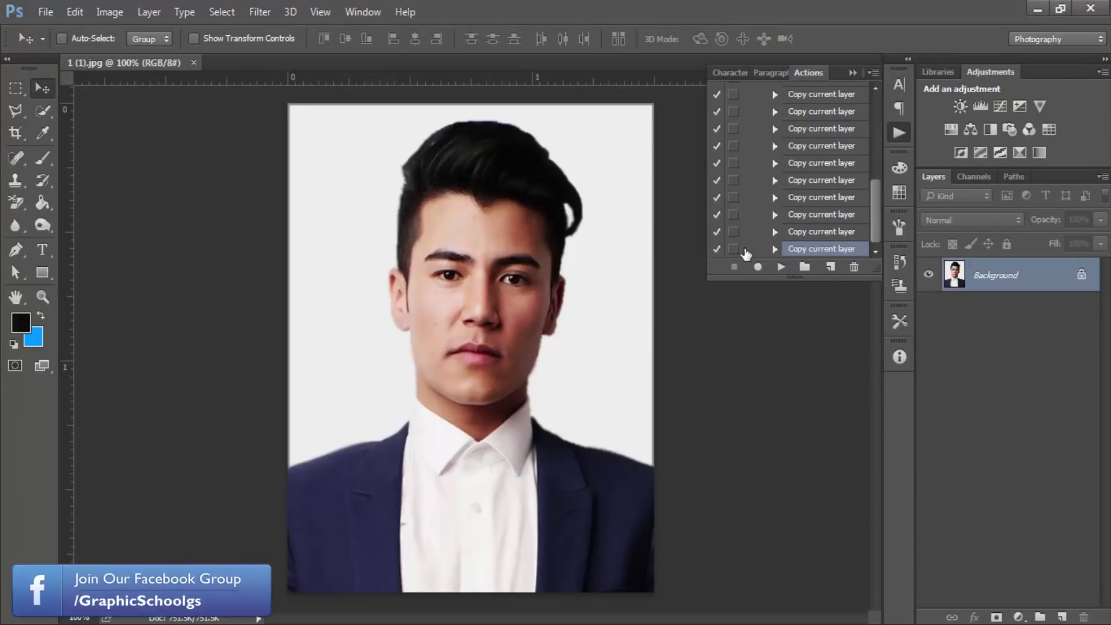
Play the twelve-photo Passport action on 1 (1).jpg
scroll(797, 184, up, 10)
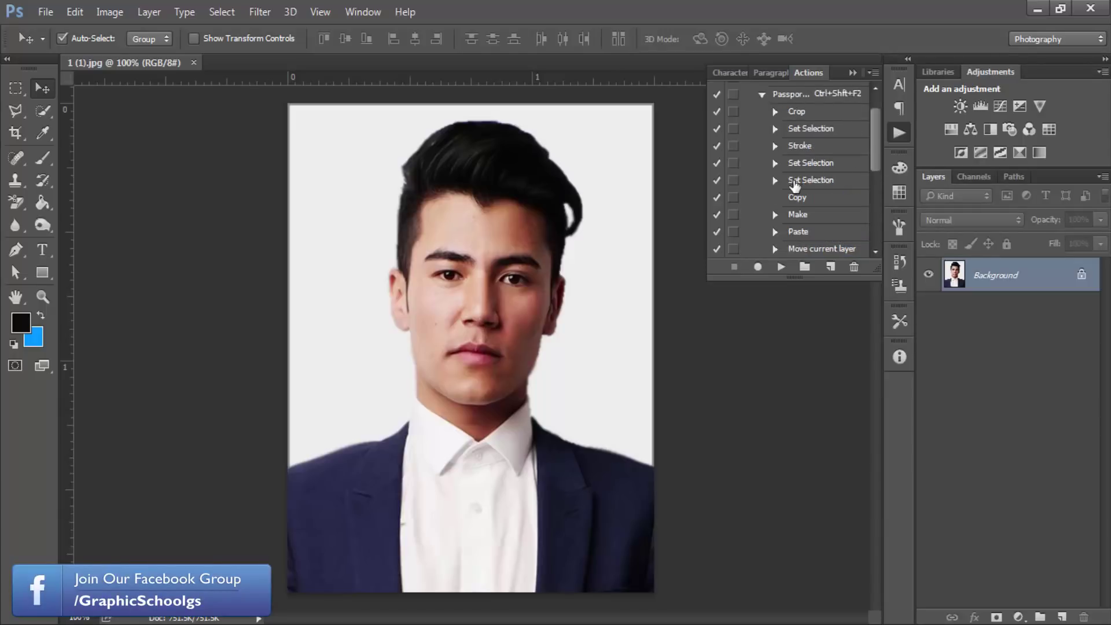
click(762, 124)
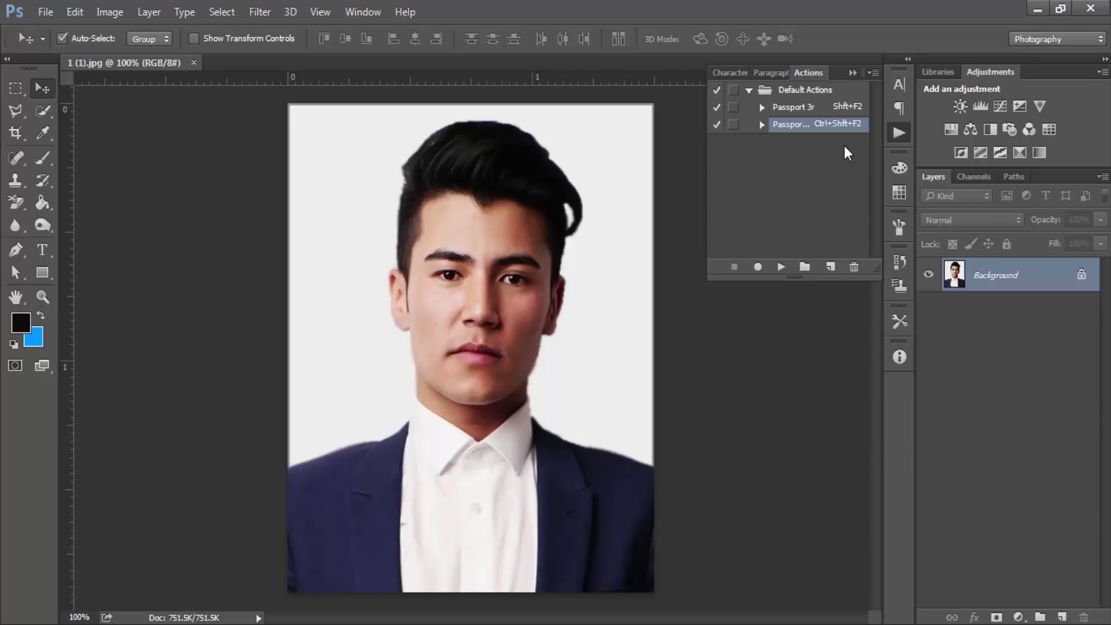
click(779, 270)
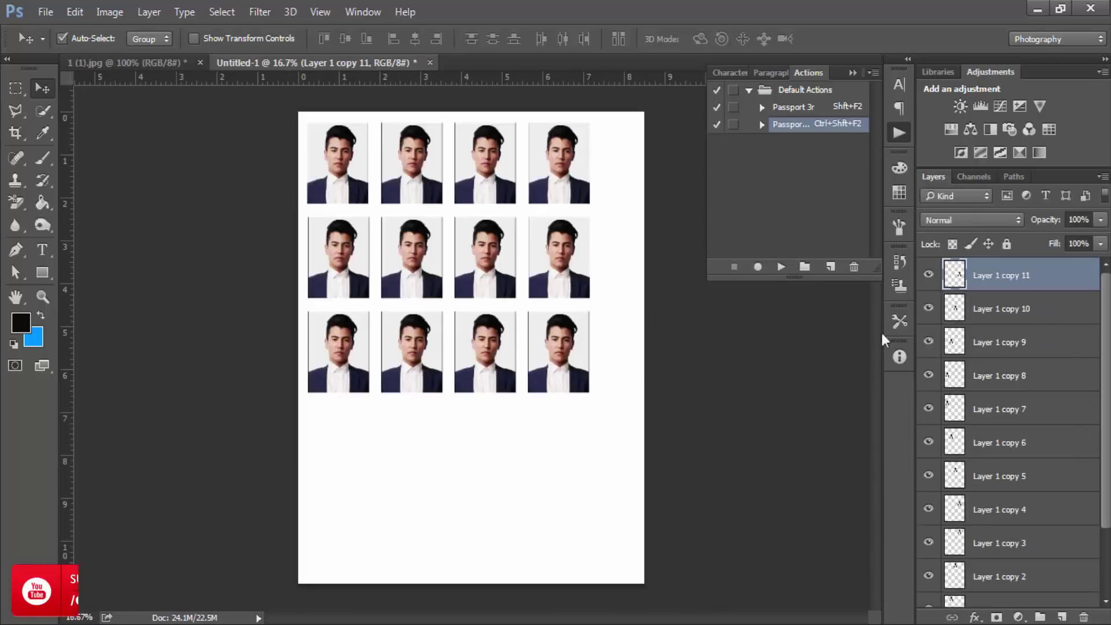
Back on 1 (1).jpg, play Passport 3r to make the four-photo sheet
click(144, 60)
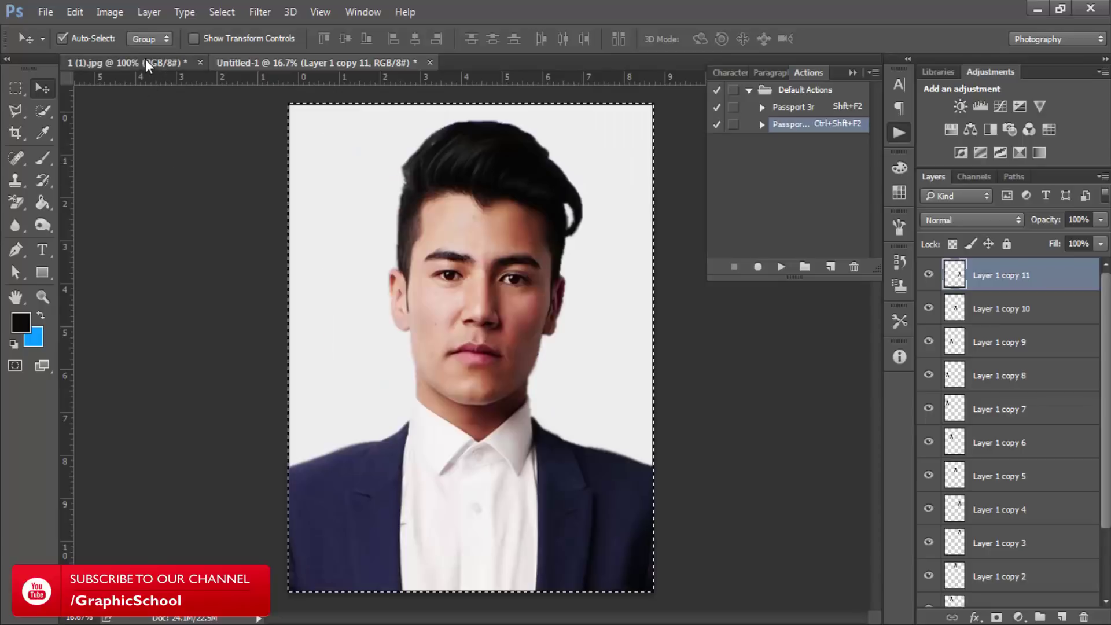
click(799, 108)
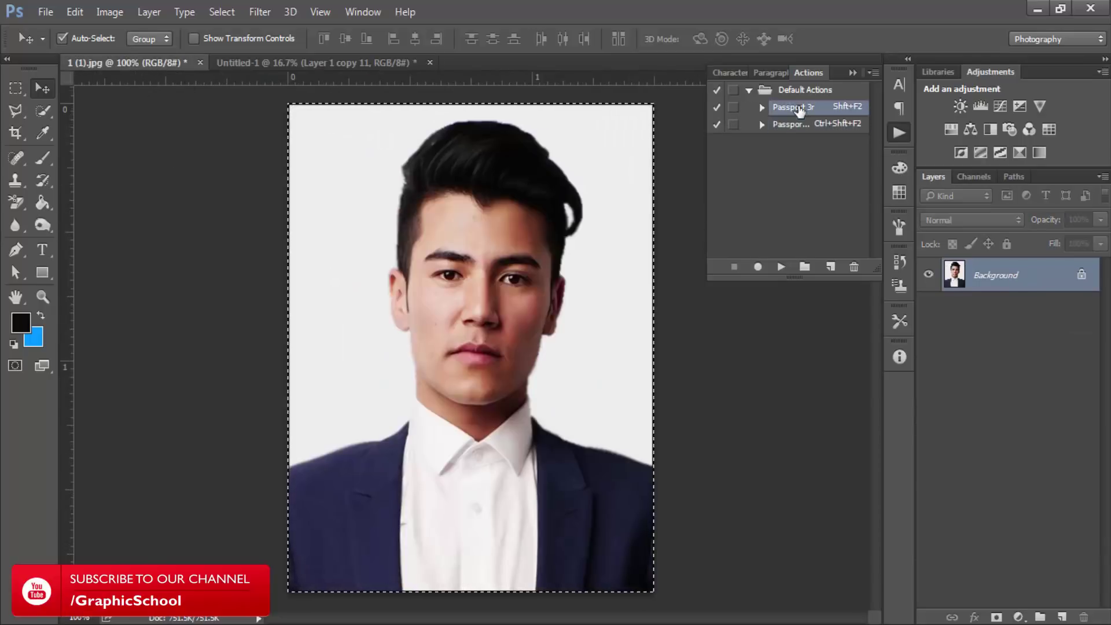
click(781, 266)
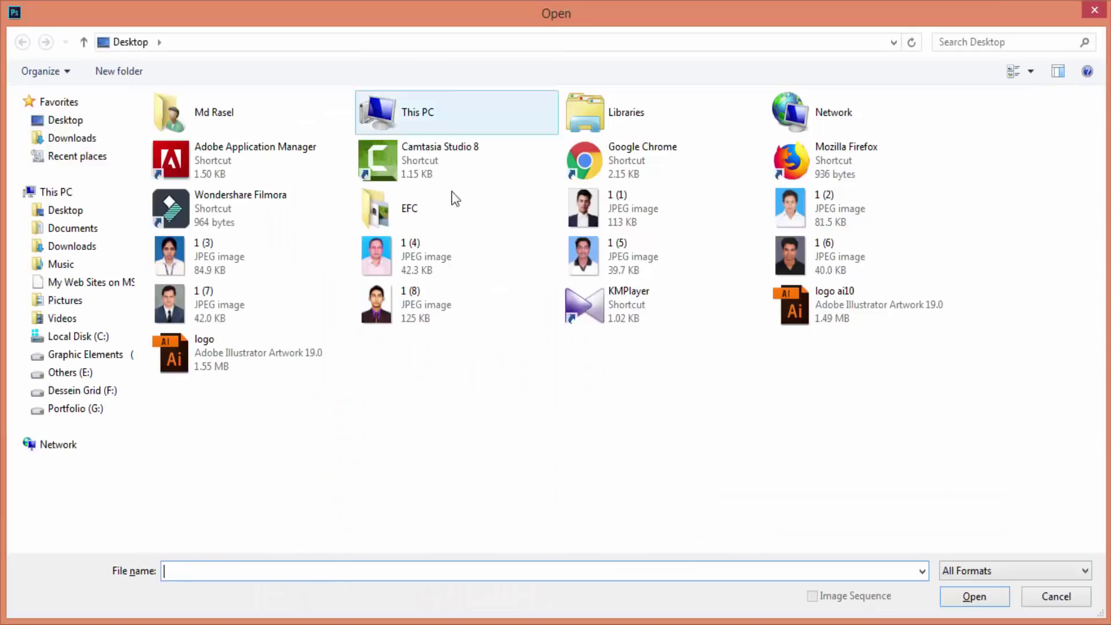
click(398, 259)
Open the portrait 1 (2).jpg and play Passport 3r for its four-photo sheet
click(199, 253)
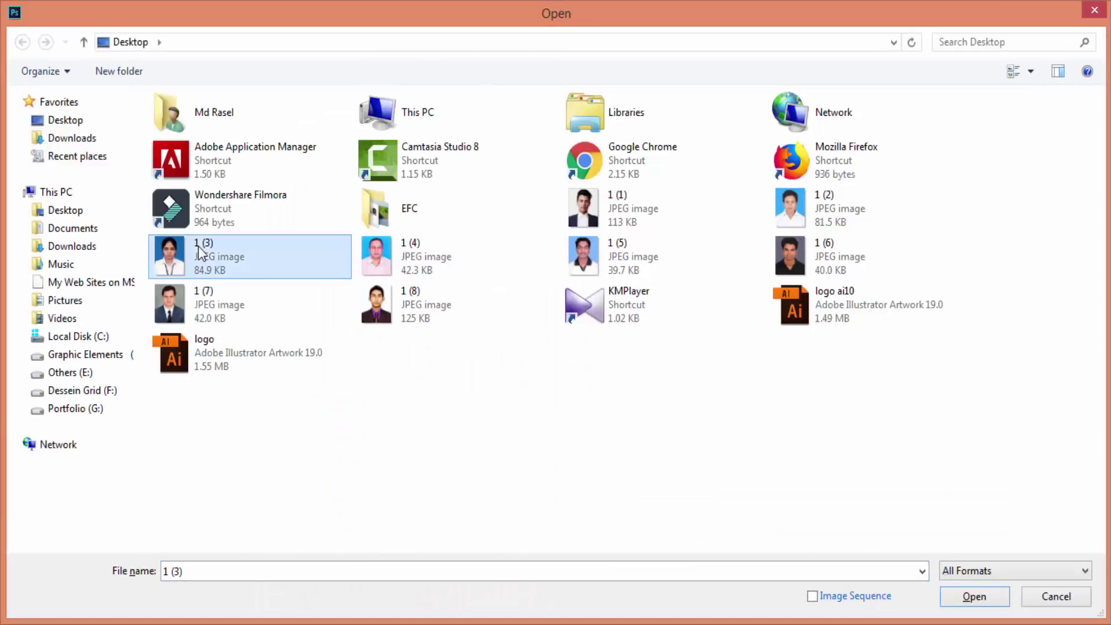
click(617, 214)
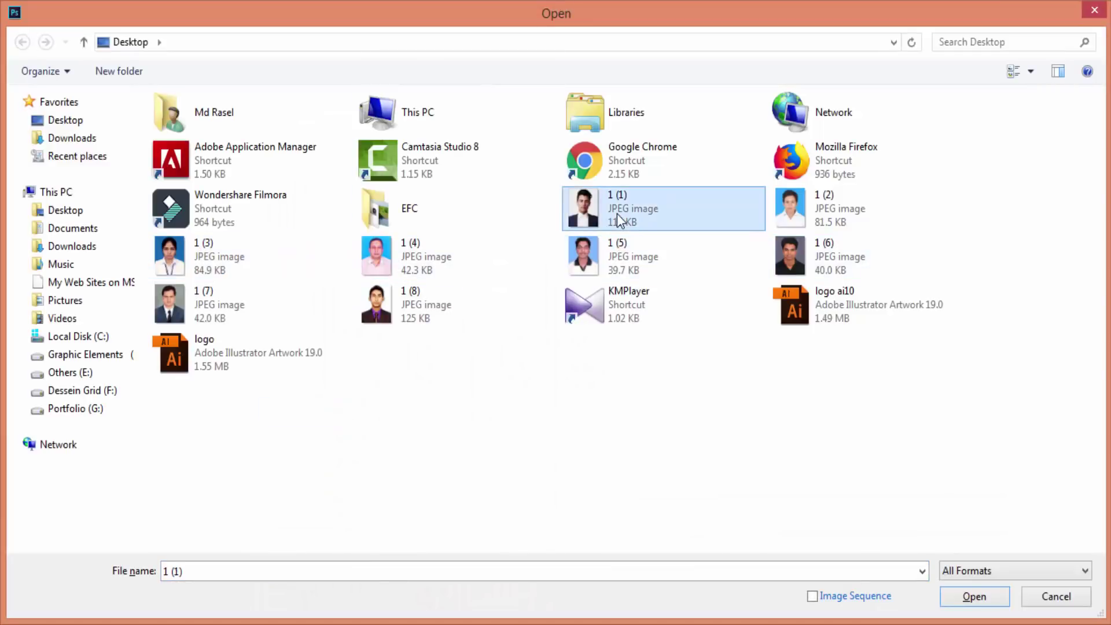
double_click(782, 213)
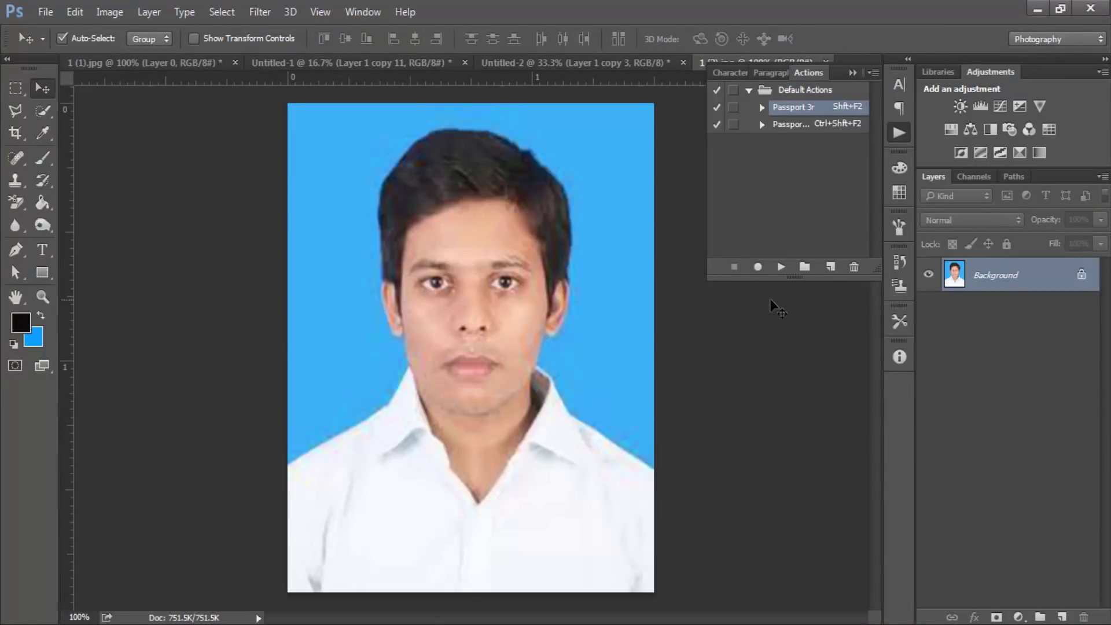
click(781, 267)
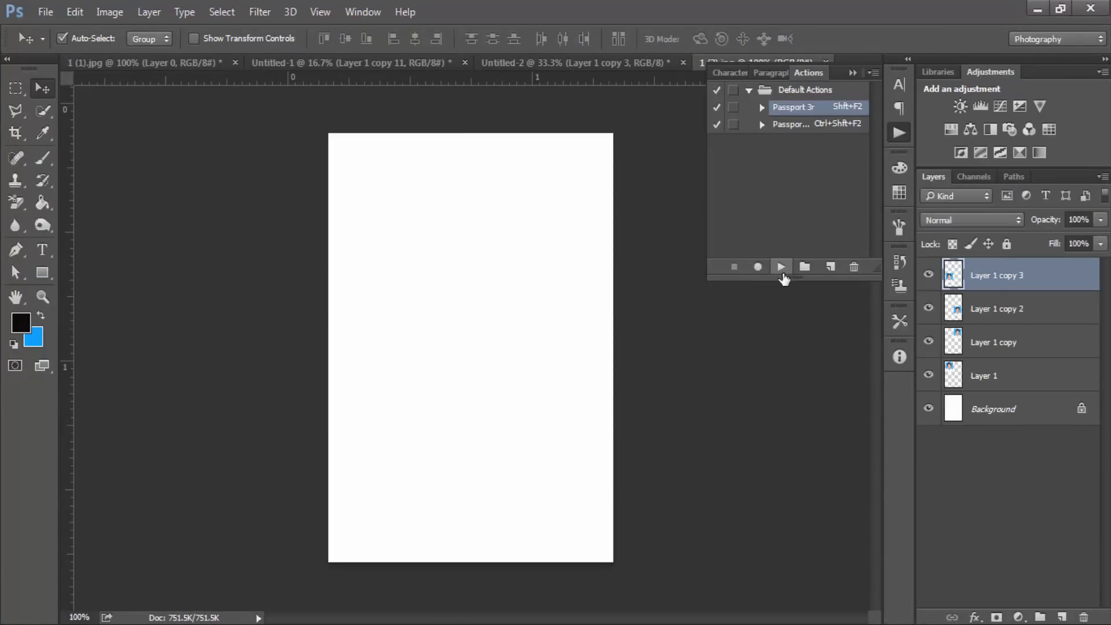
Return to 1 (2).jpg and play the twelve-photo Passport action
click(557, 62)
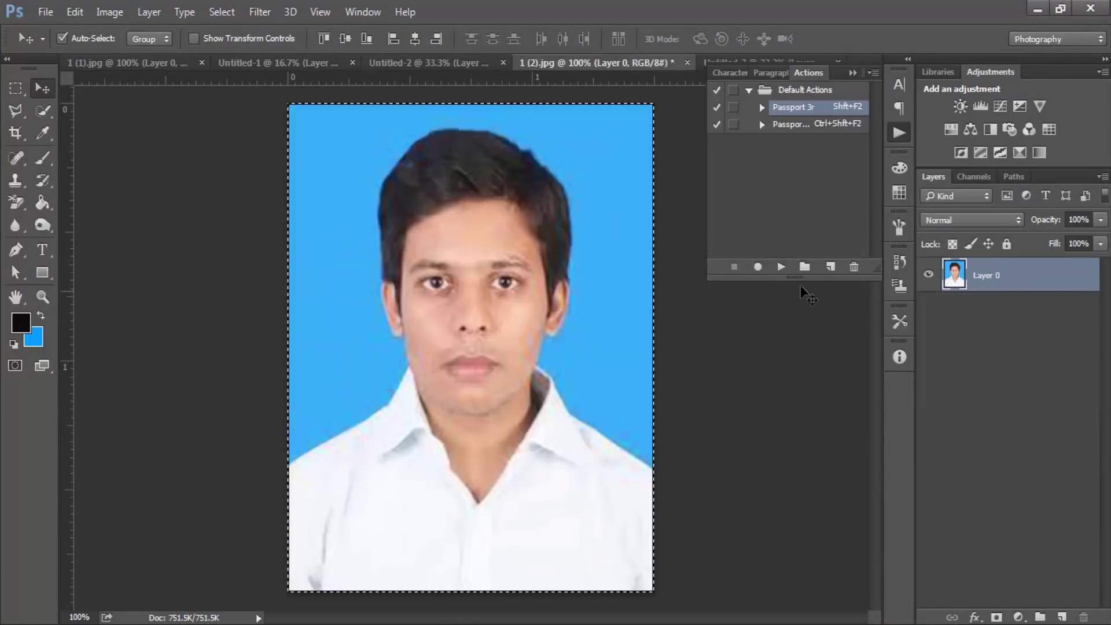
click(797, 124)
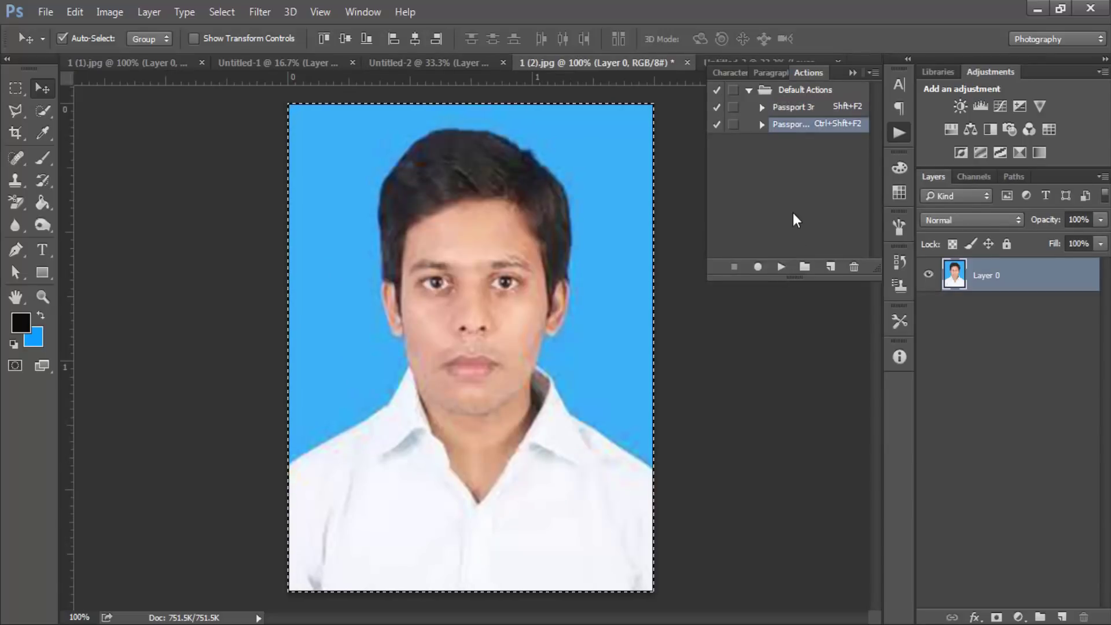
click(781, 267)
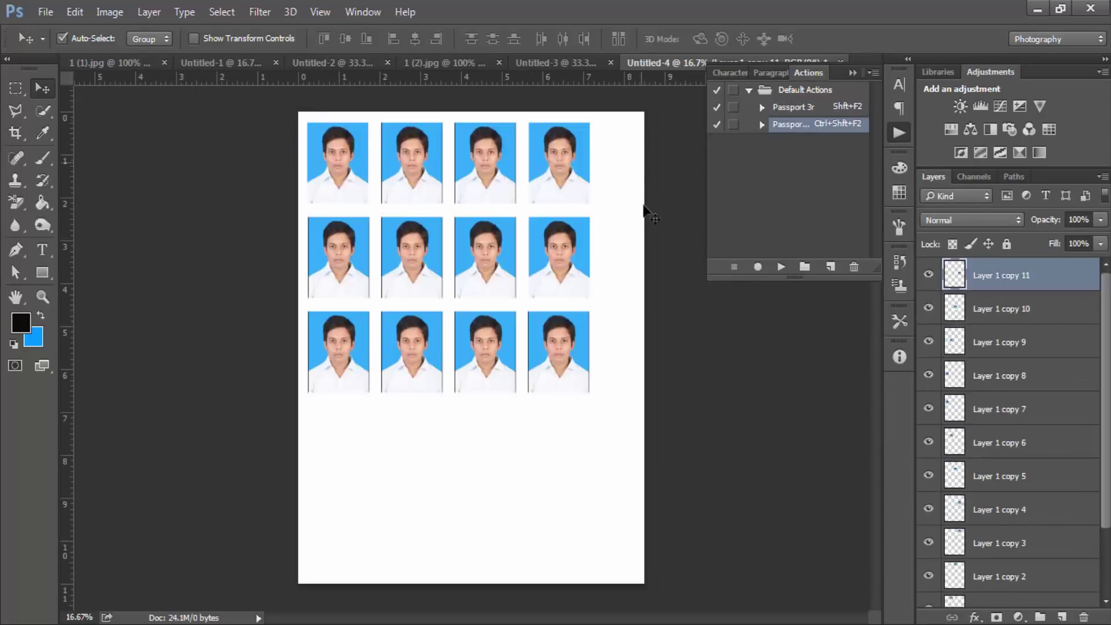